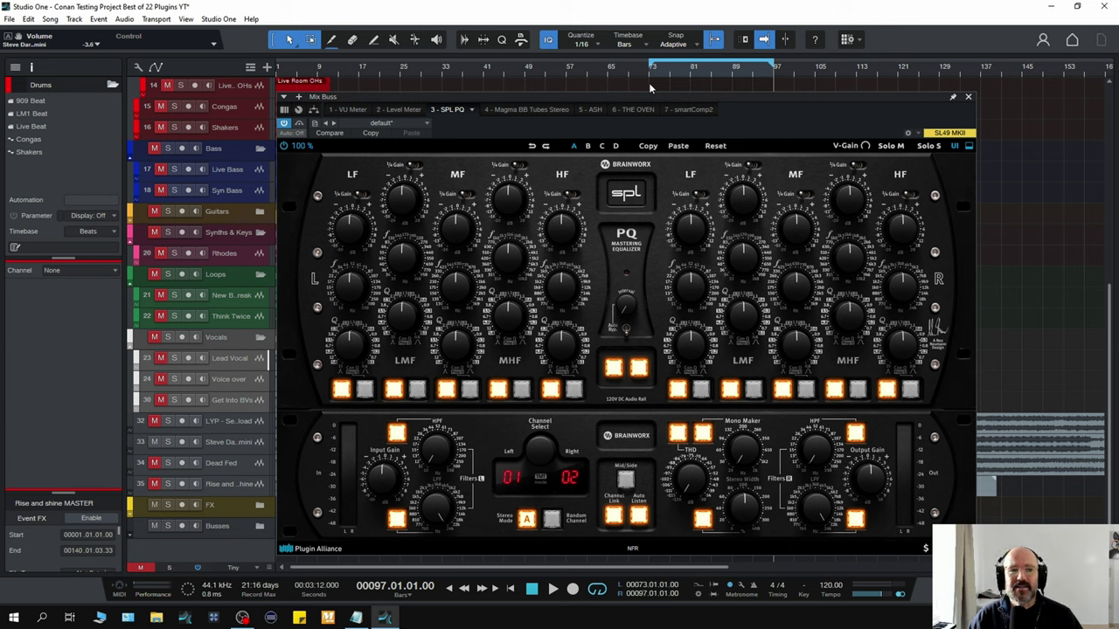
Step: Play the mix from bar 73 and boost the SPL PQ low-frequency band by 4 dB at 61 Hz
key("space")
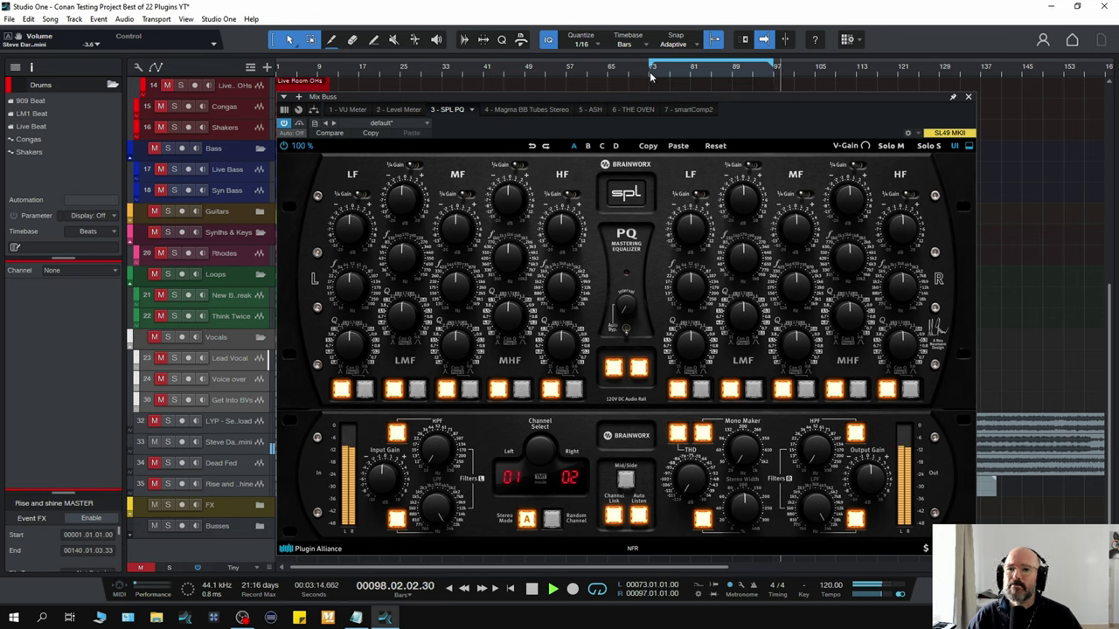
left_click(649, 72)
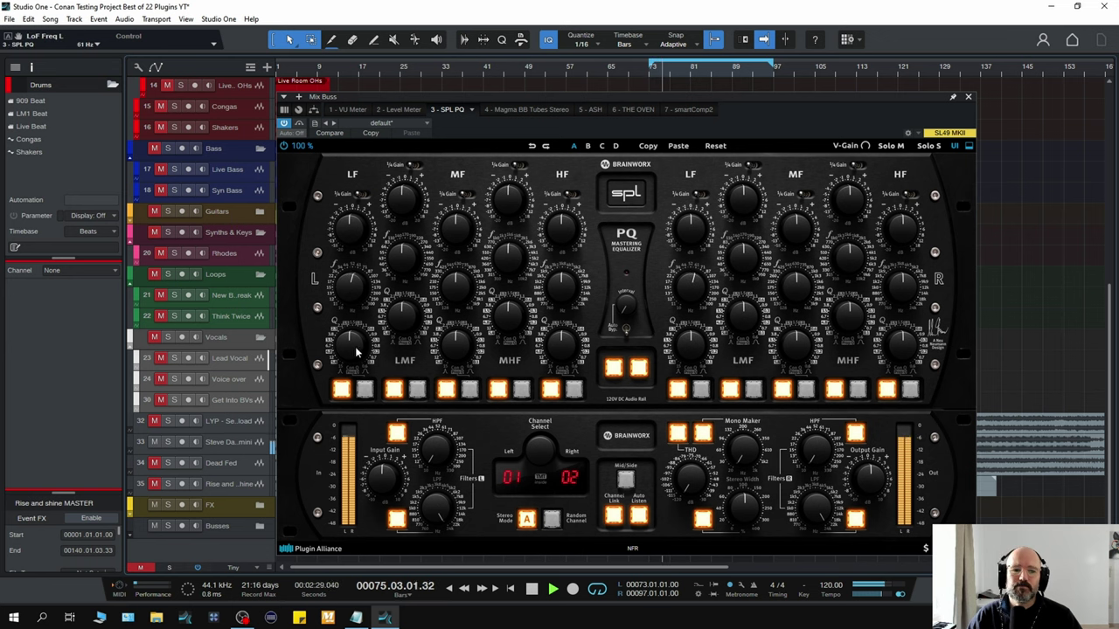
scroll(342, 237, "up", 2)
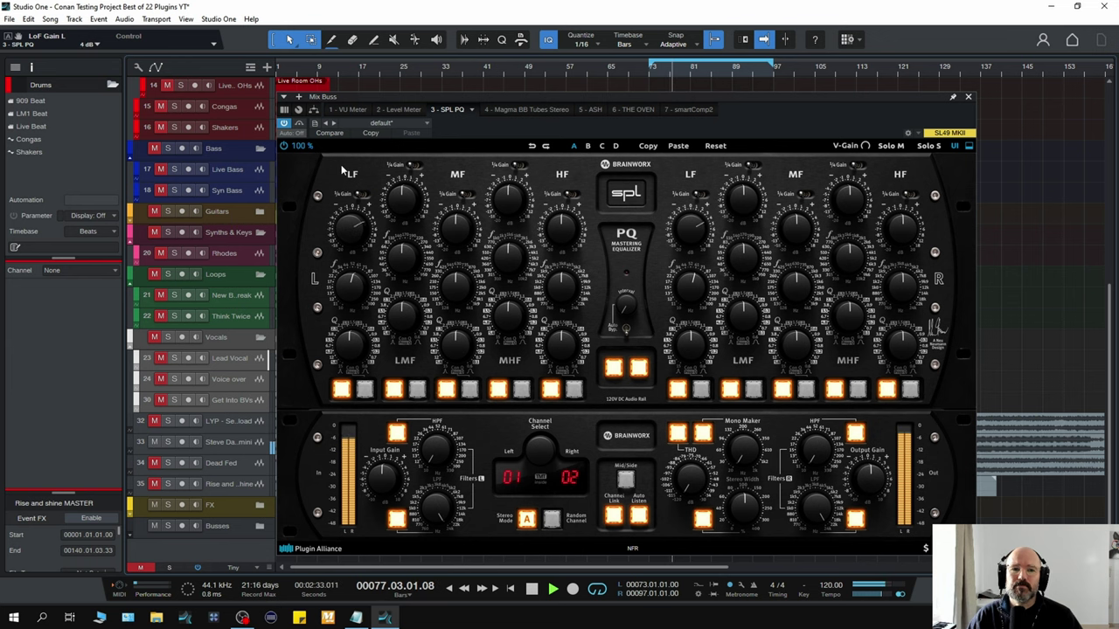
key("space")
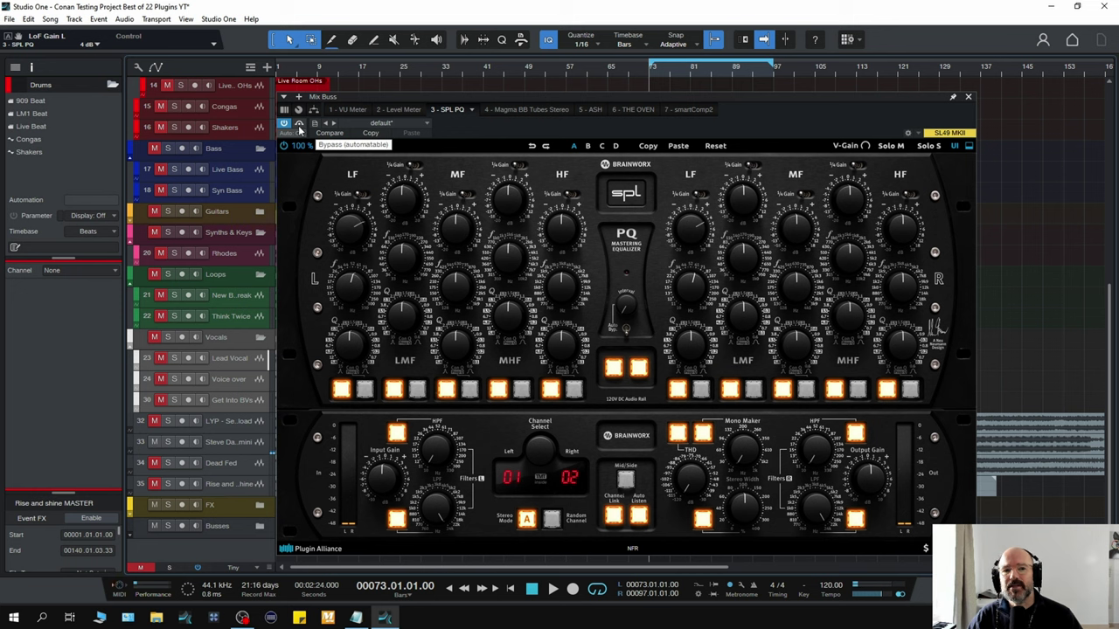
Step: During playback, cut the LMF gain slightly and boost the HMF gain to 3 dB, comparing against bypass
key("space")
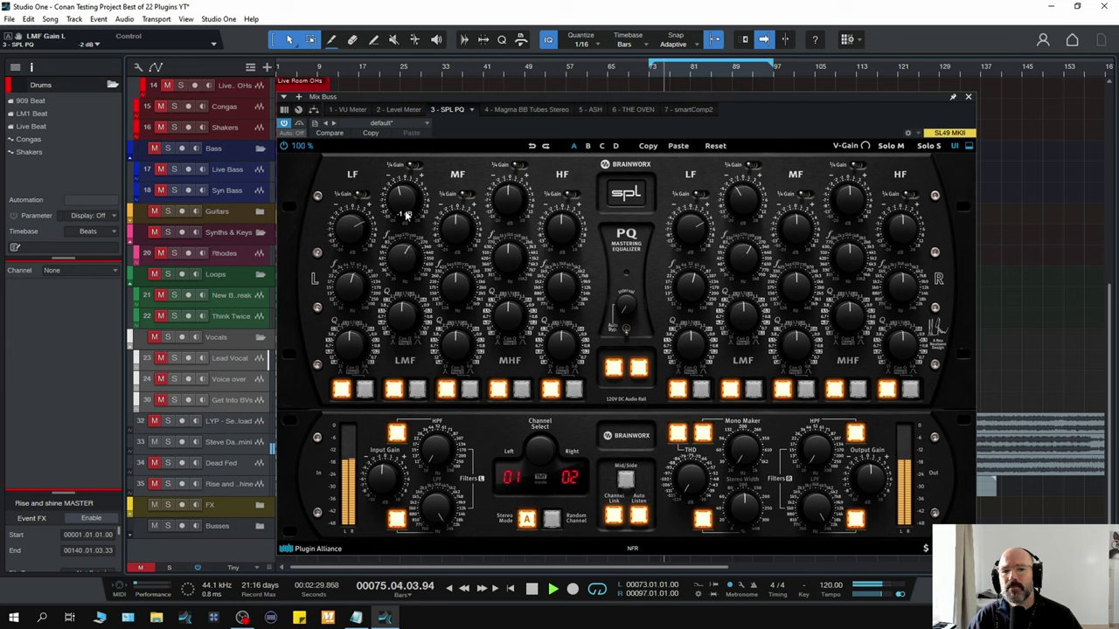
mouse_move(496, 267)
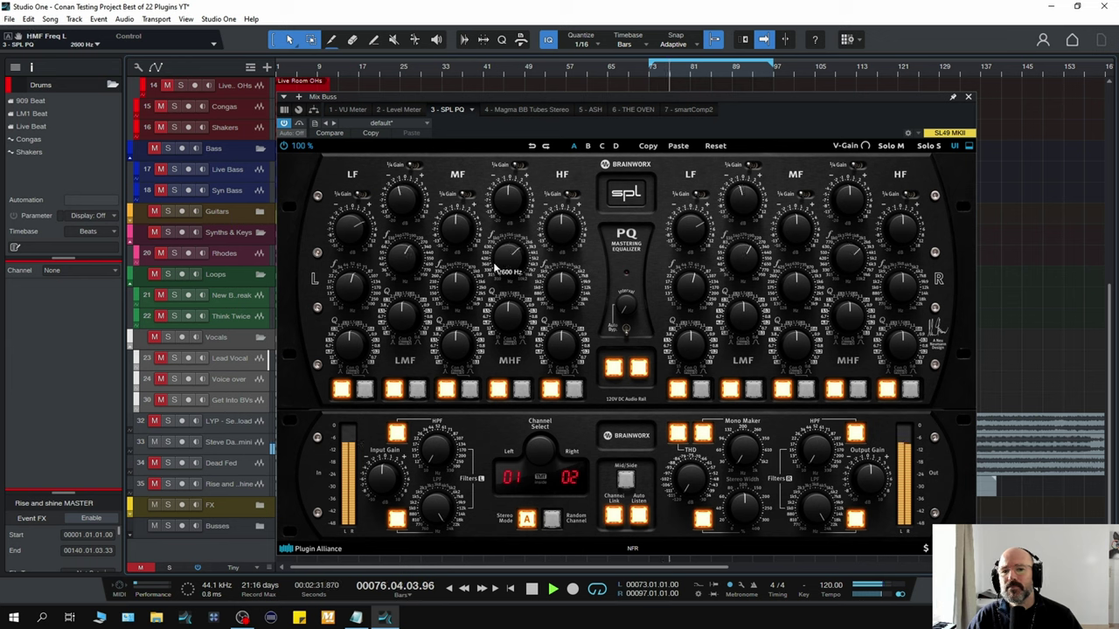
mouse_move(511, 219)
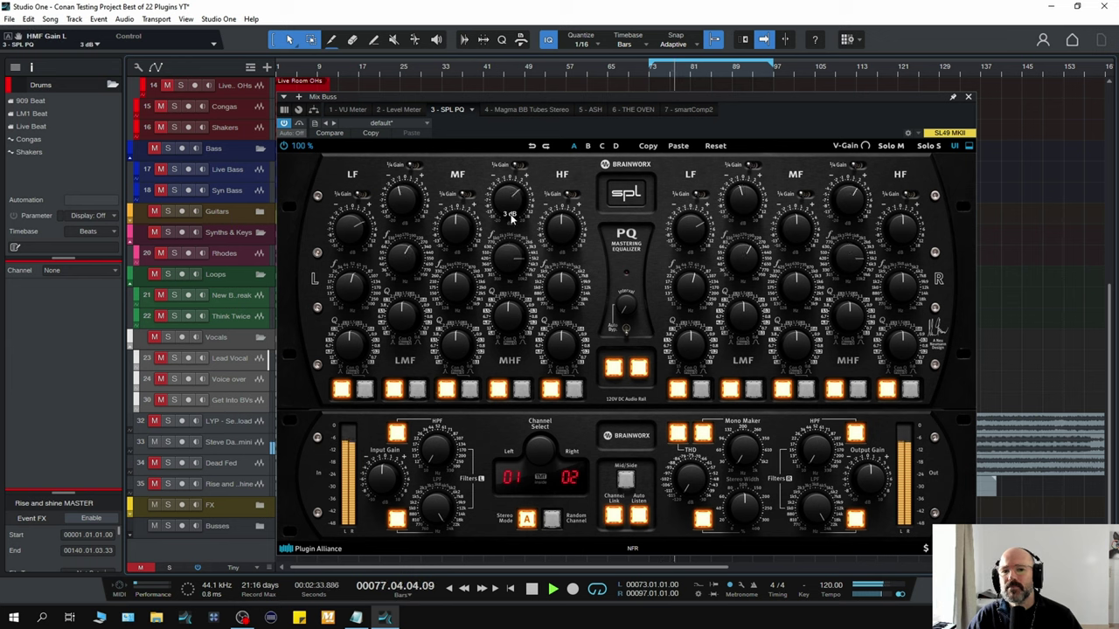
scroll(511, 219, "up", 2)
scroll(512, 218, "down", 1)
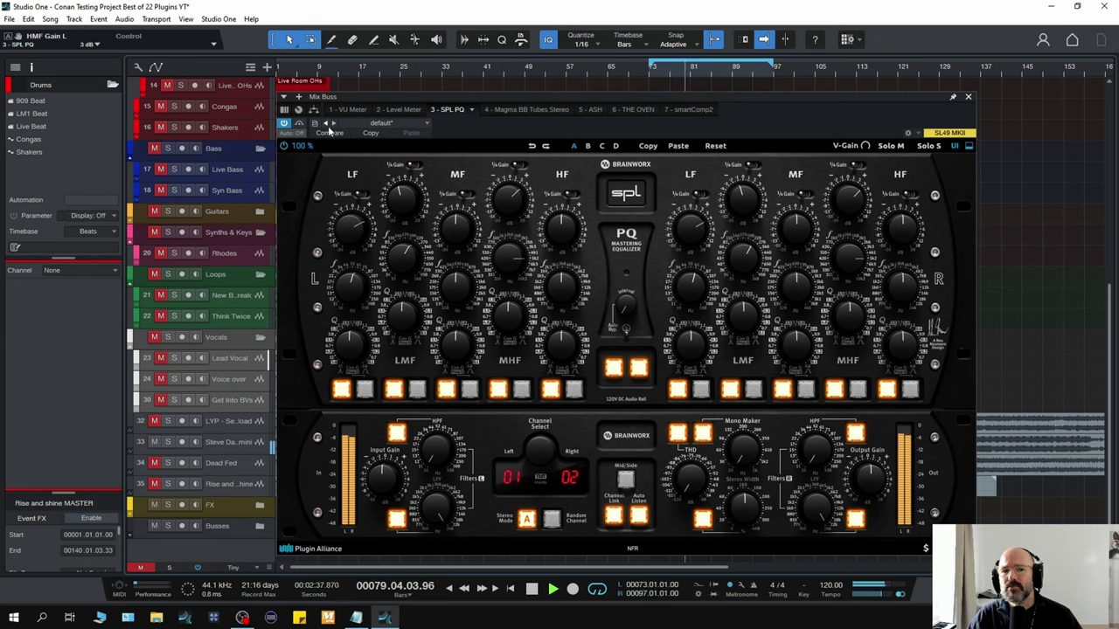
left_click(299, 124)
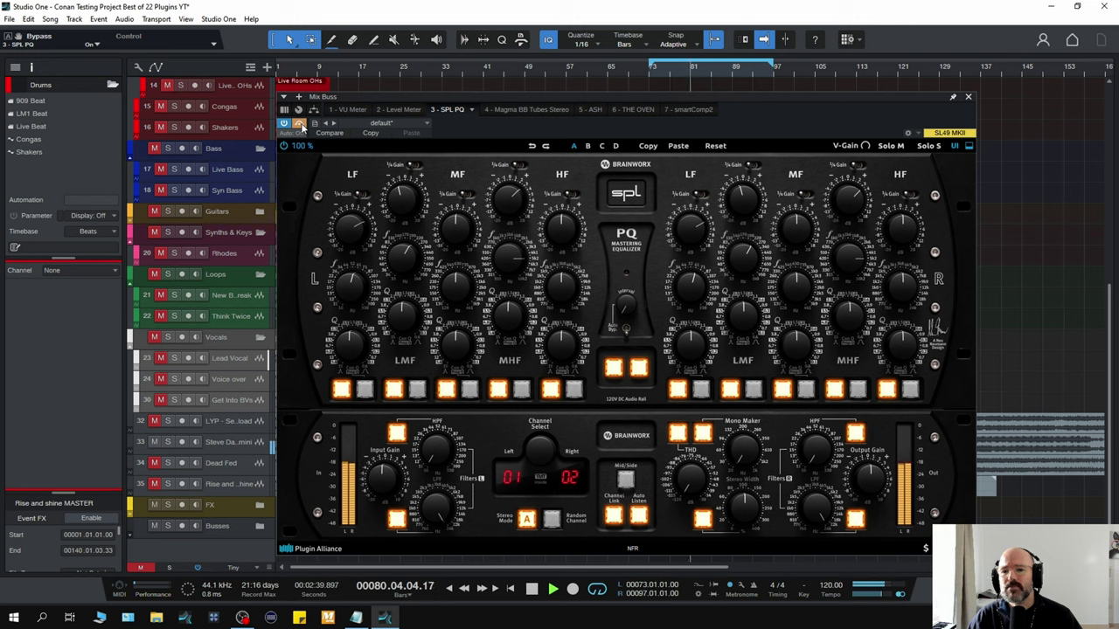
left_click(299, 124)
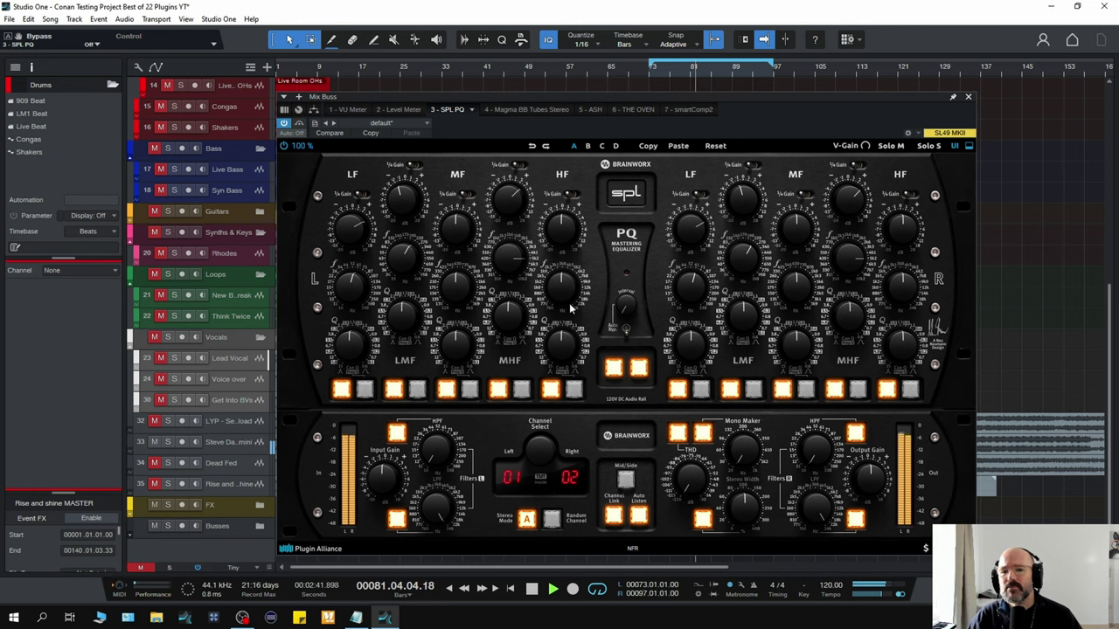
Step: Set the HF band's Q to 1.00, raise its frequency and boost its gain to 4 dB
mouse_move(563, 357)
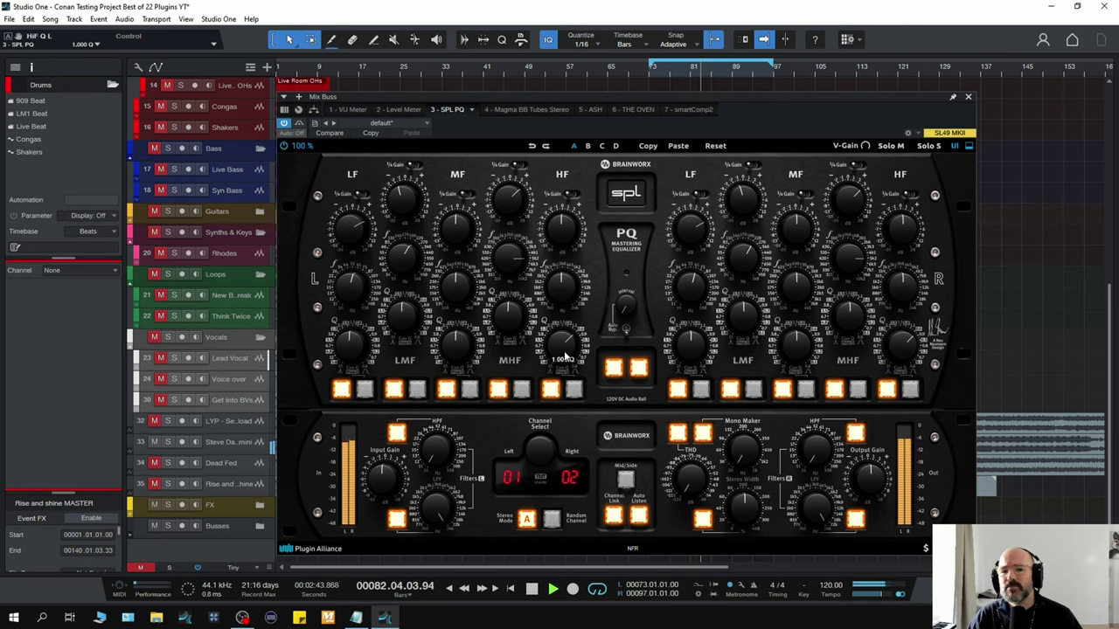
mouse_move(559, 298)
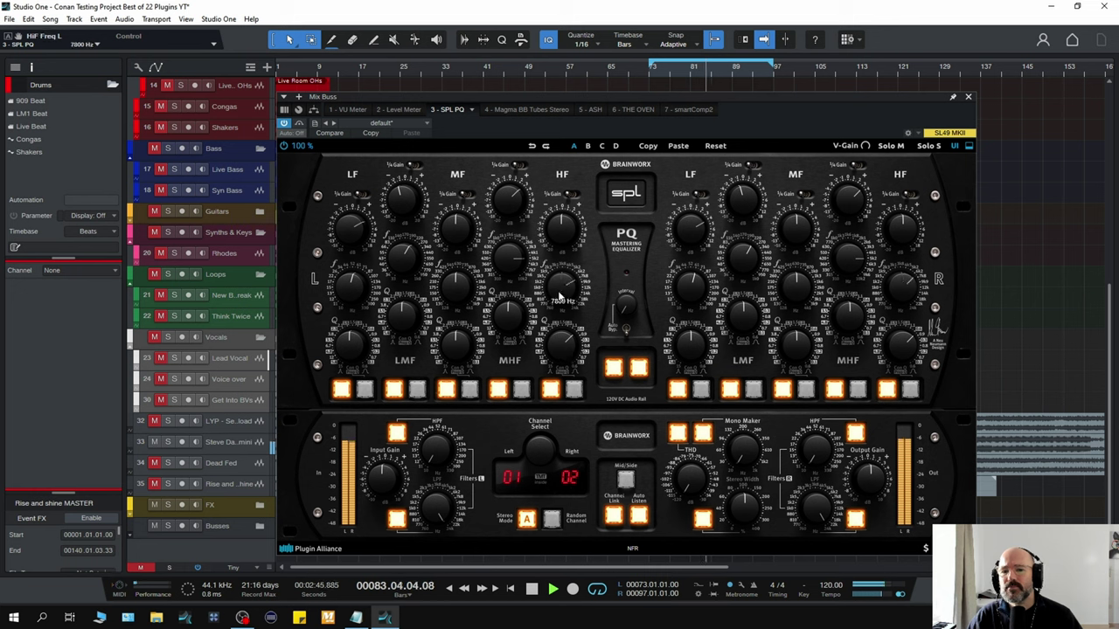
mouse_move(564, 237)
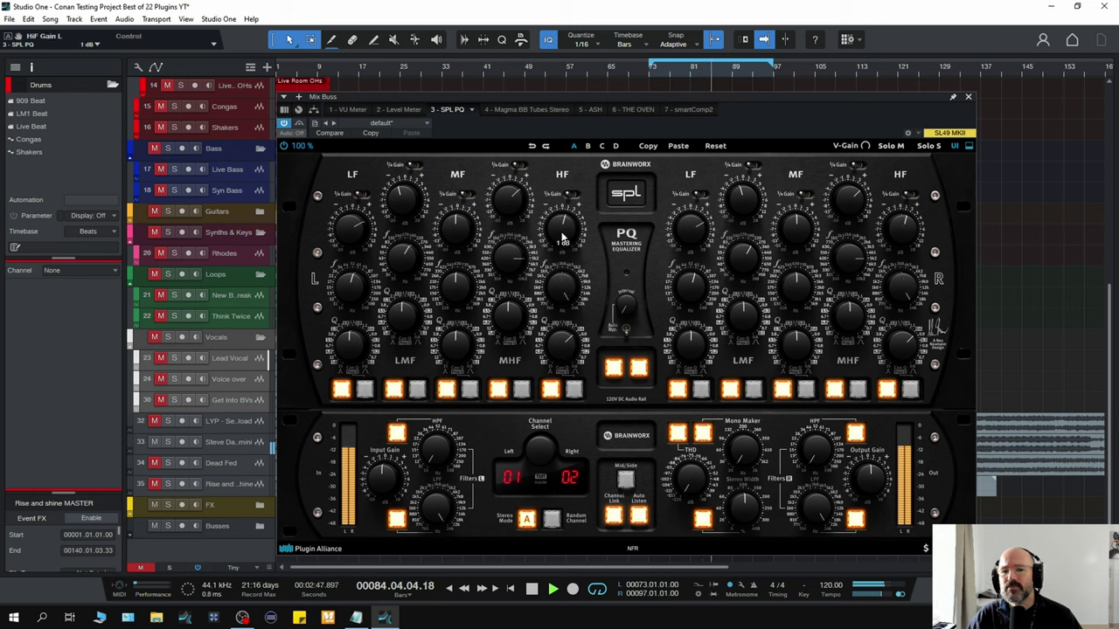
scroll(564, 240, "up", 5)
scroll(564, 238, "down", 5)
scroll(564, 236, "up", 1)
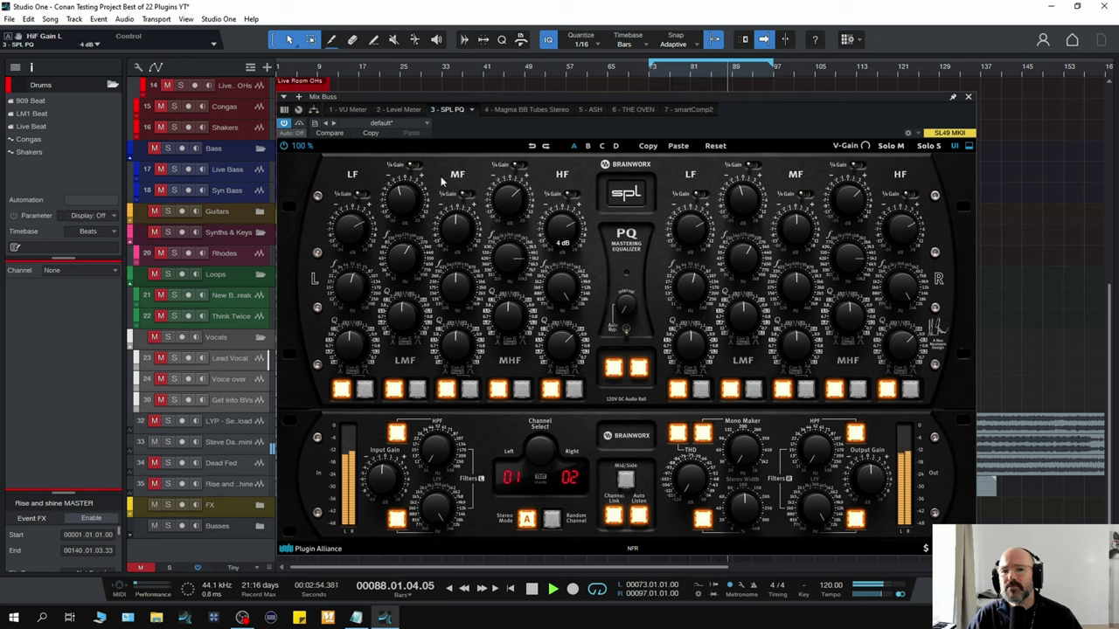
Step: Compare the equalizer with bypass, reduce the HF gain to about 3 dB and stop playback after rechecking
left_click(299, 125)
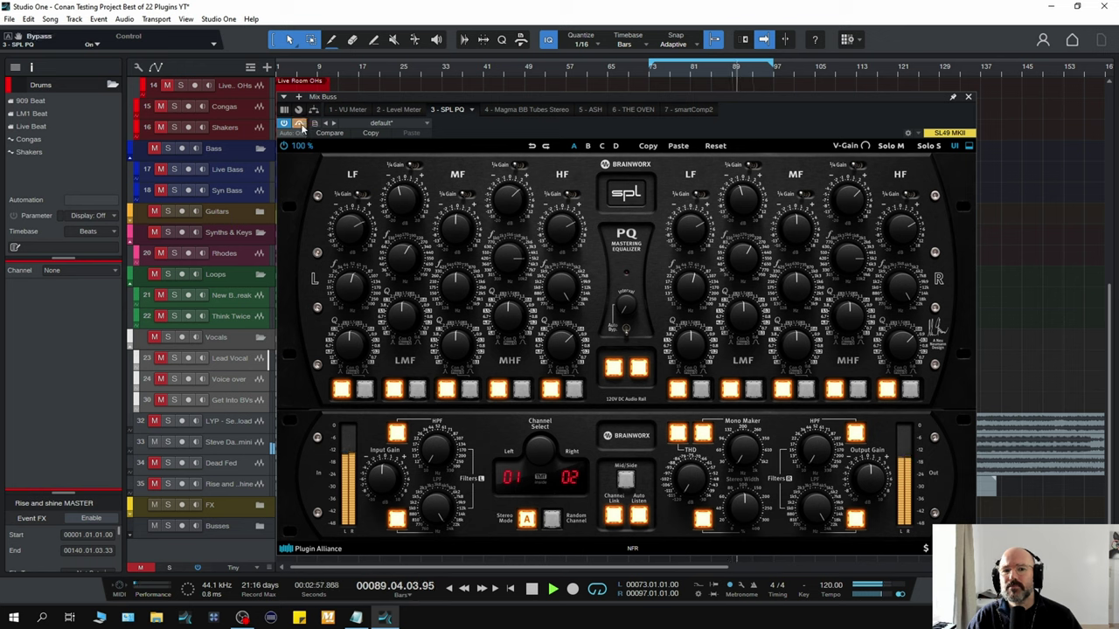
left_click(300, 125)
scroll(553, 236, "down", 1)
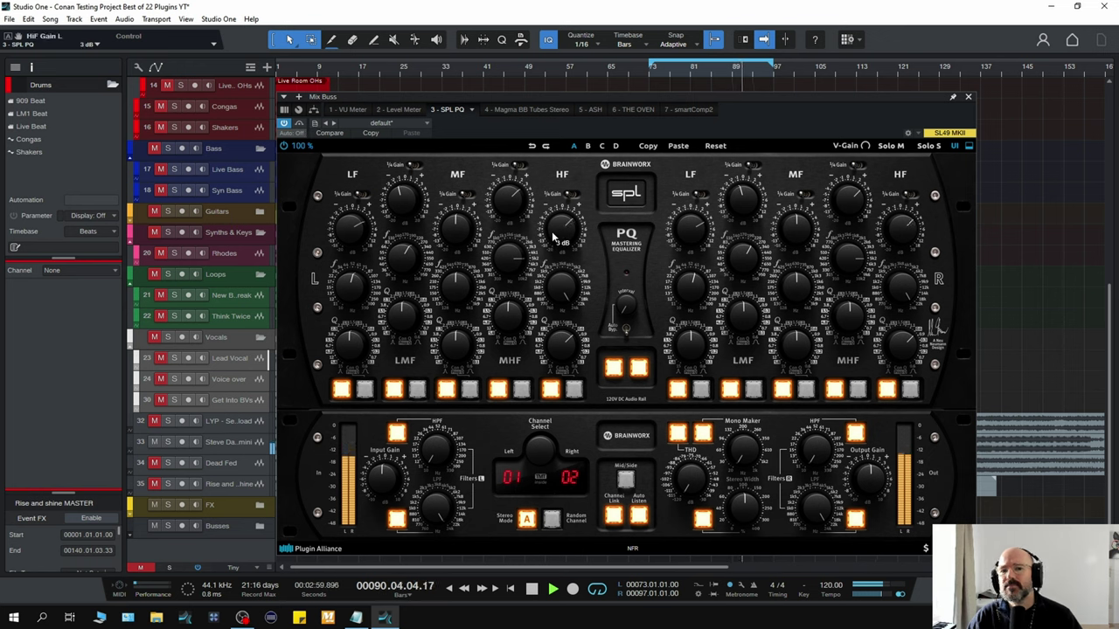
left_click(300, 125)
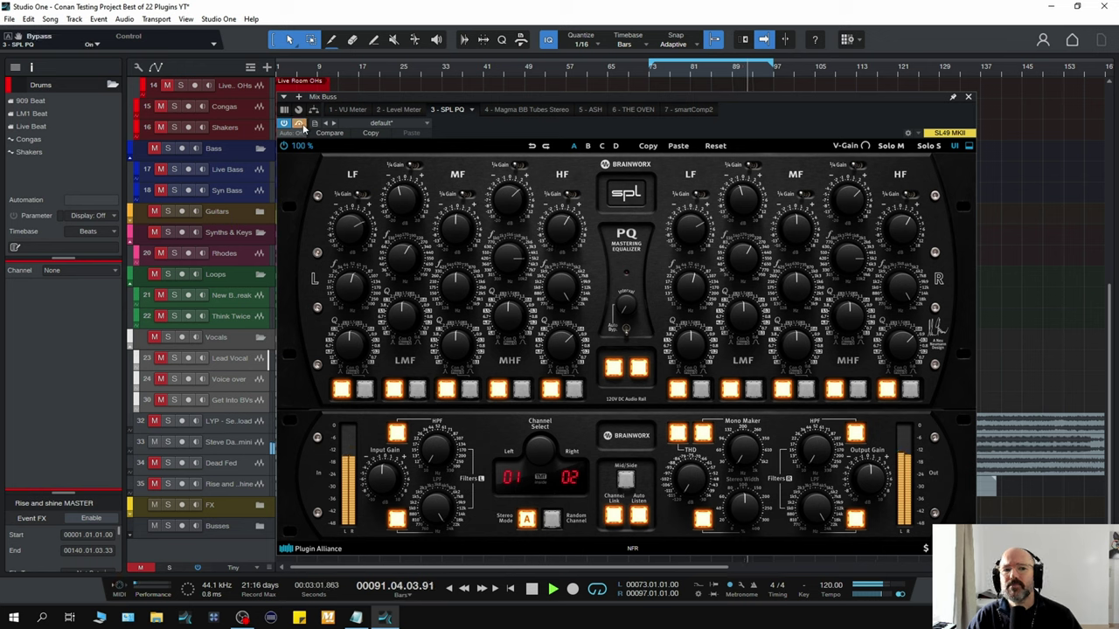
left_click(299, 125)
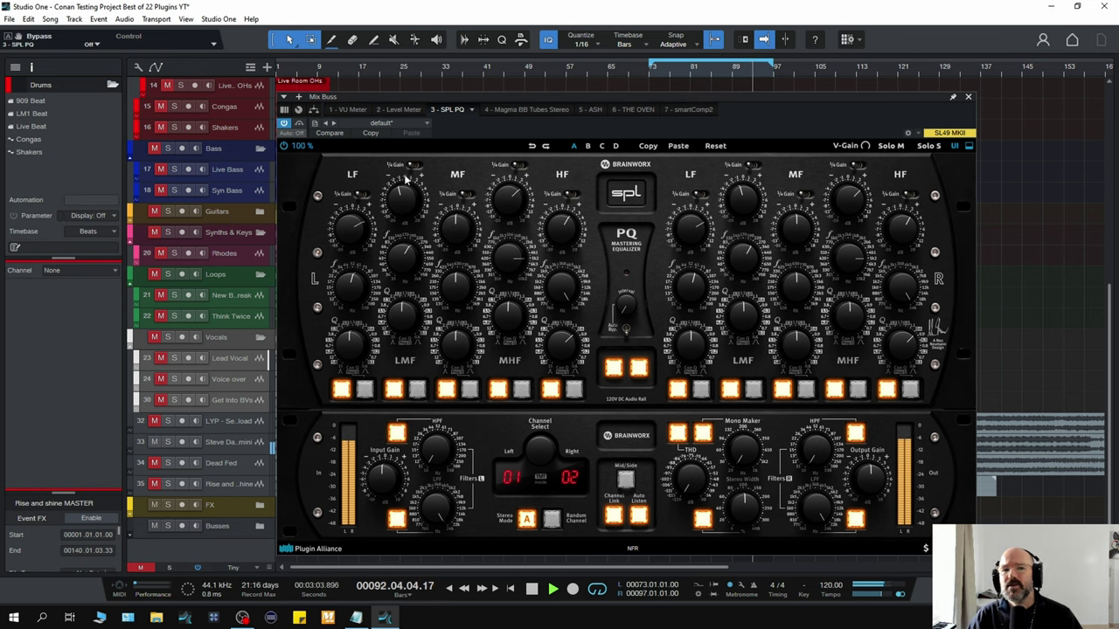
key("space")
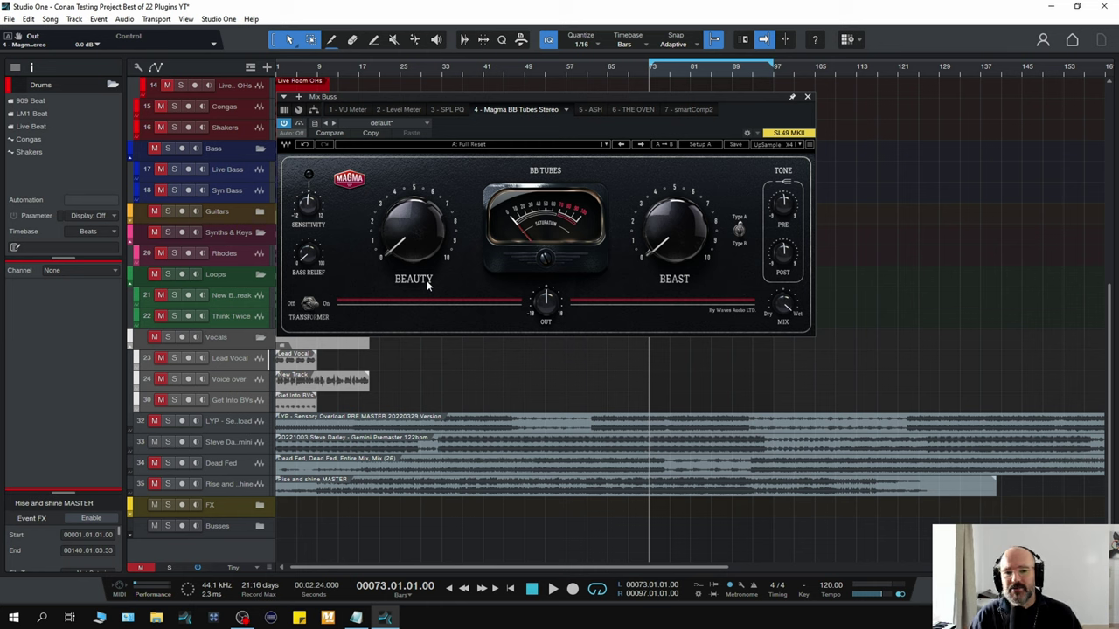
Step: Play the mix through Magma BB Tubes, add some Beauty saturation with output at -1.0 dB, and compare with bypass
key("space")
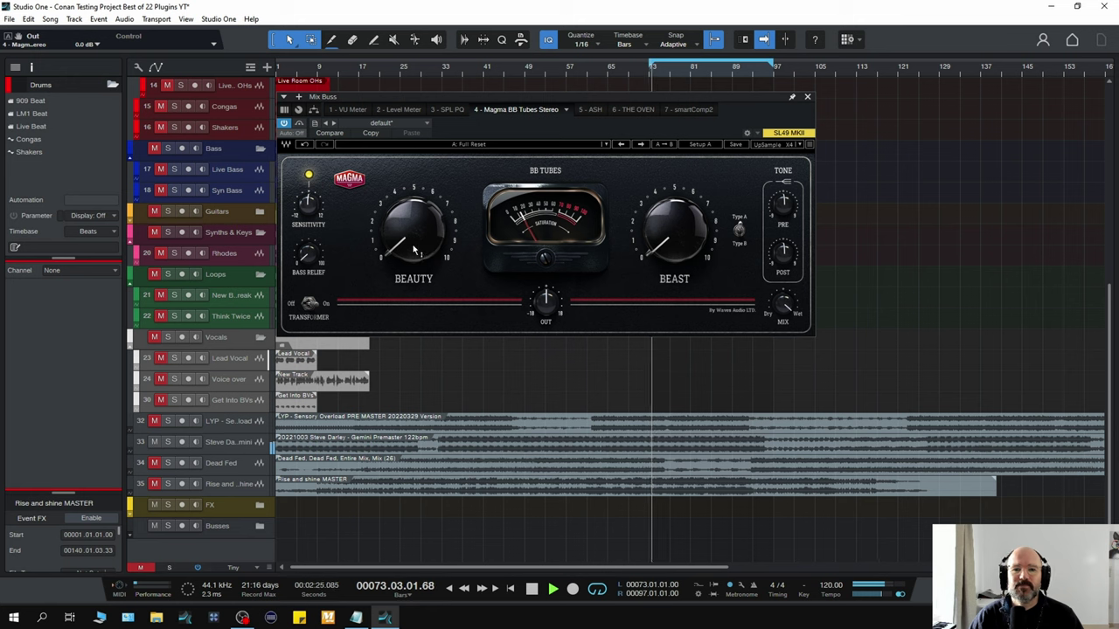
left_click_drag(411, 251, 411, 238)
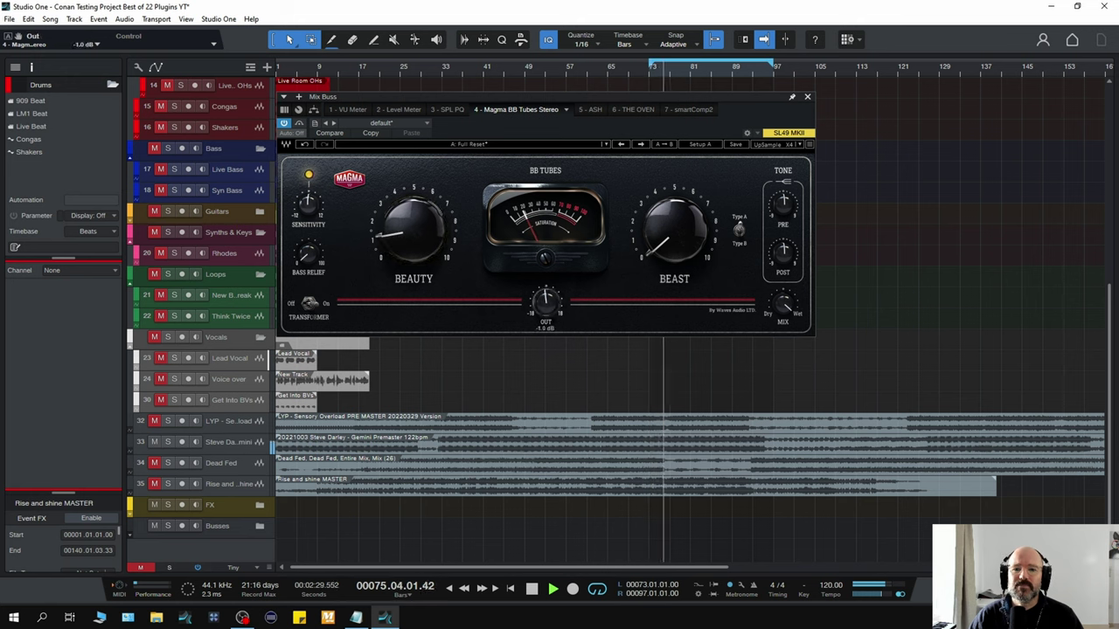
left_click(299, 123)
left_click(299, 123)
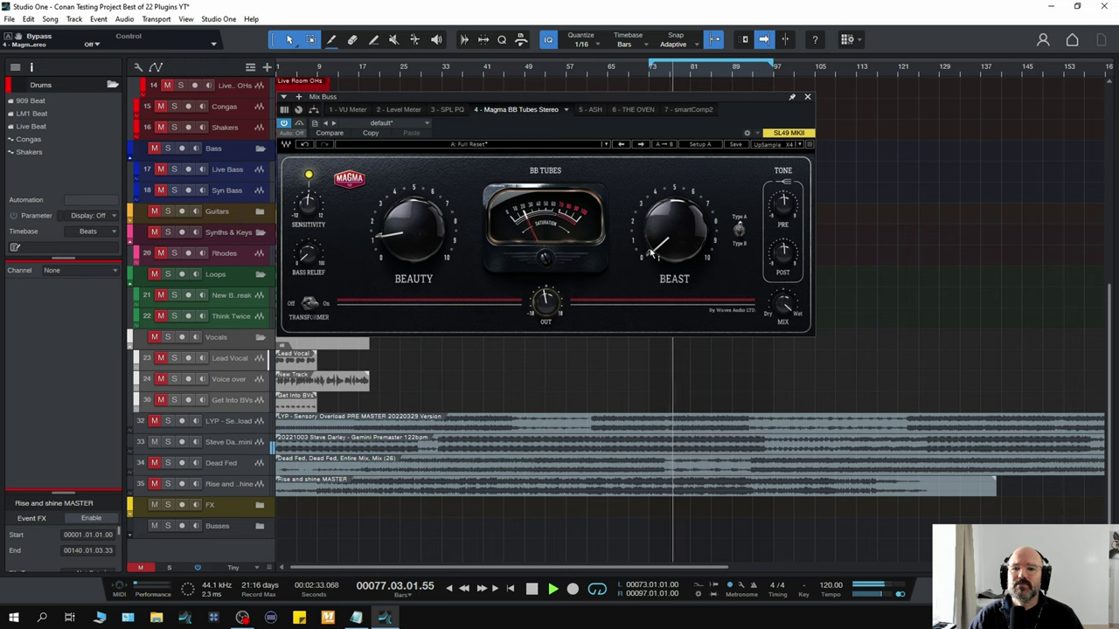
Step: Raise Beast to 16 and lower the output to about -2.3 dB, comparing against bypass before stopping playback
left_click_drag(673, 236, 673, 226)
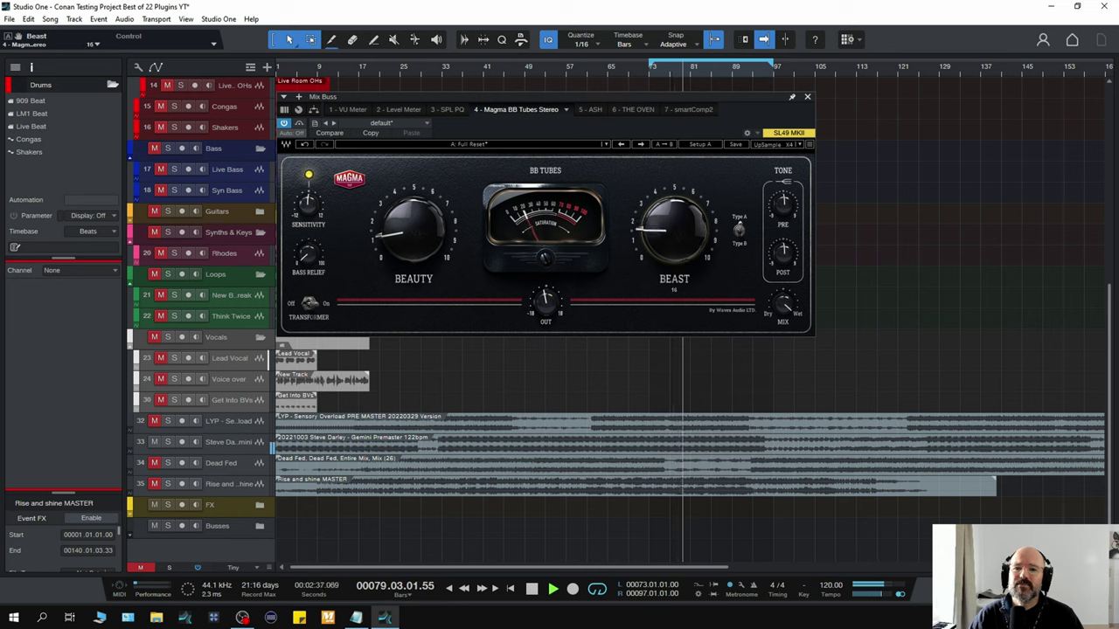
left_click_drag(545, 301, 545, 309)
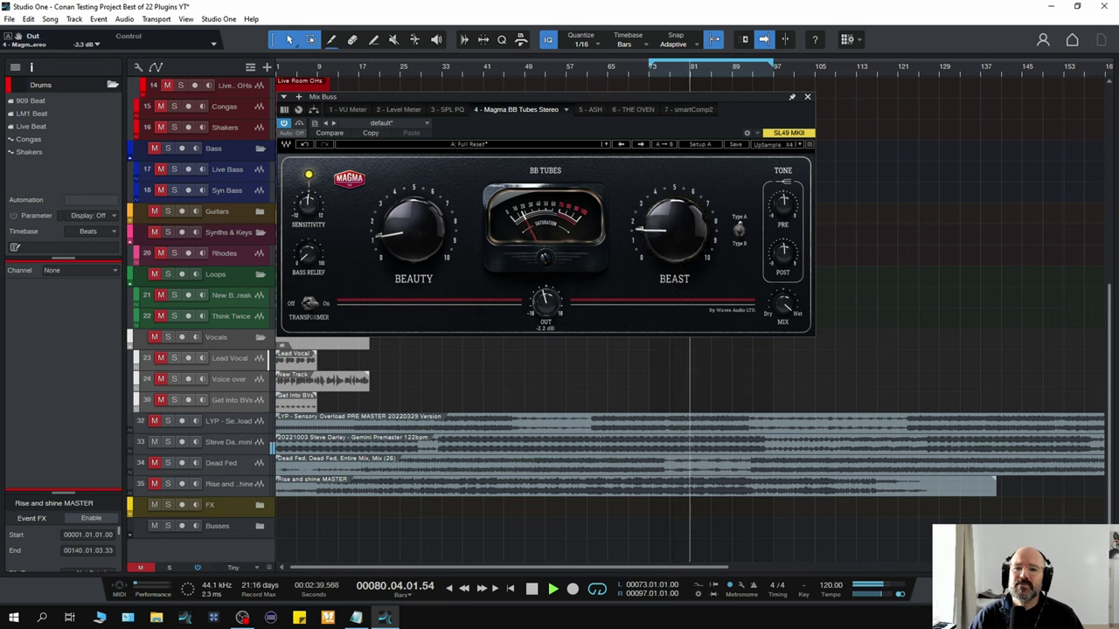
left_click(783, 253)
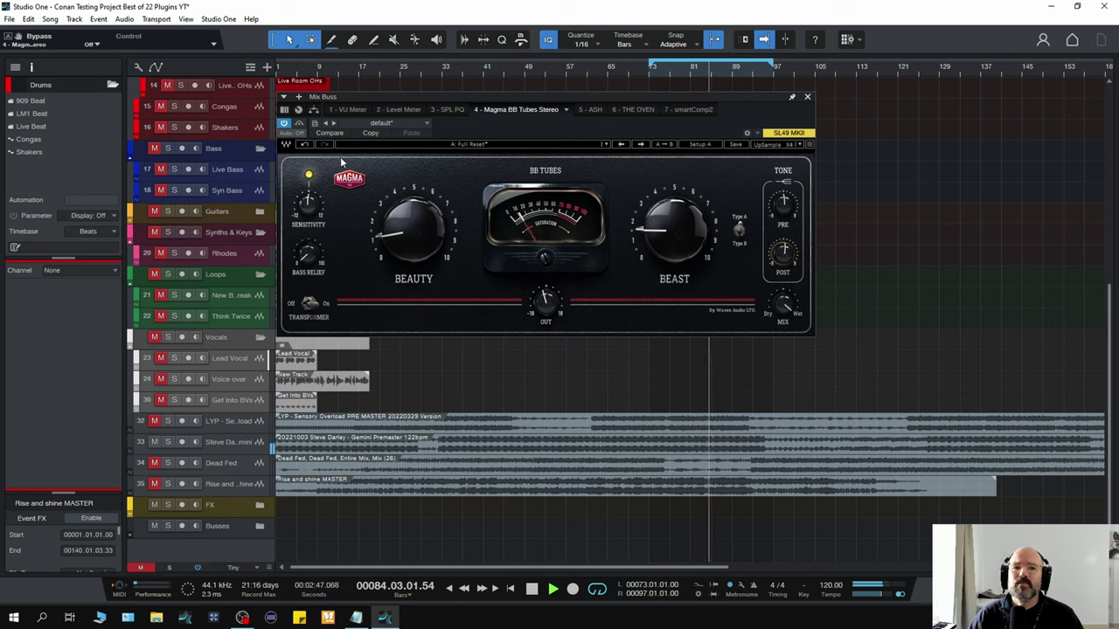
left_click(300, 123)
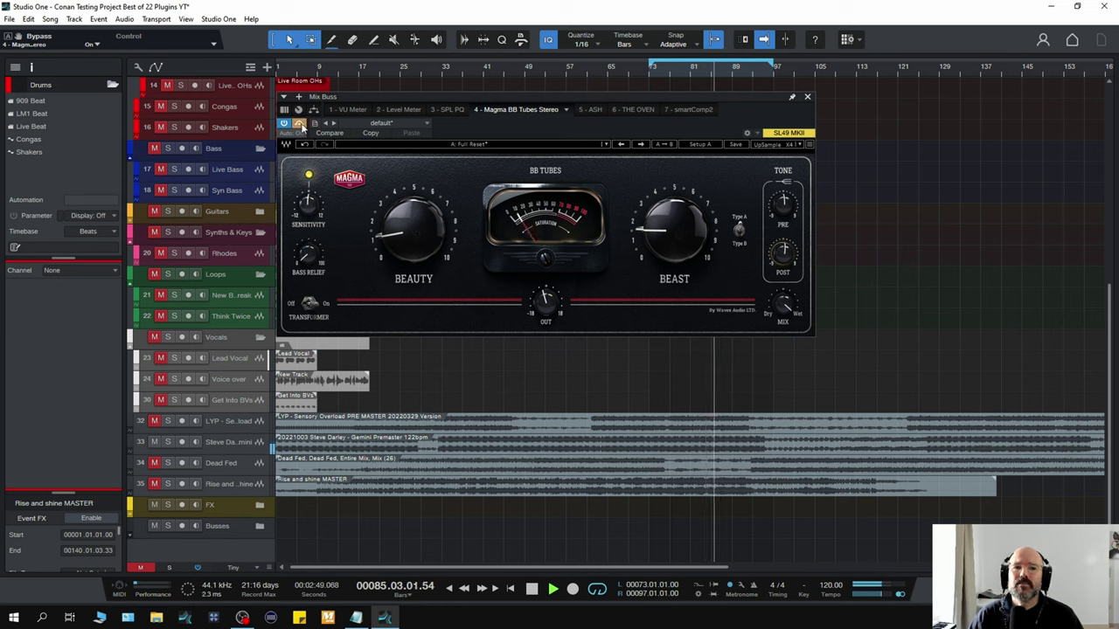
left_click(300, 123)
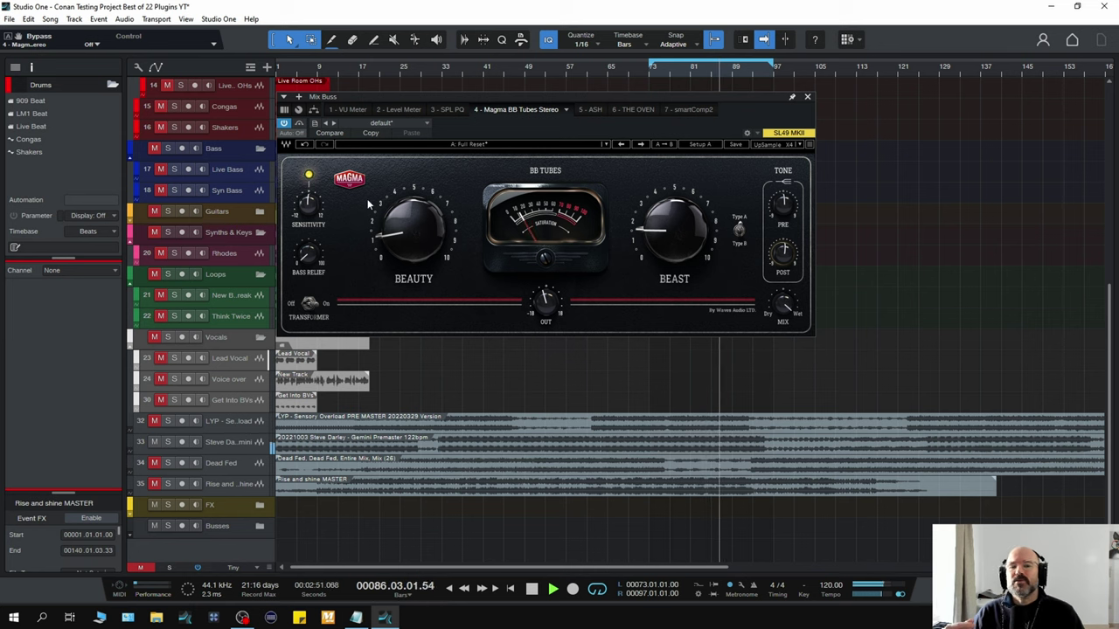
key("space")
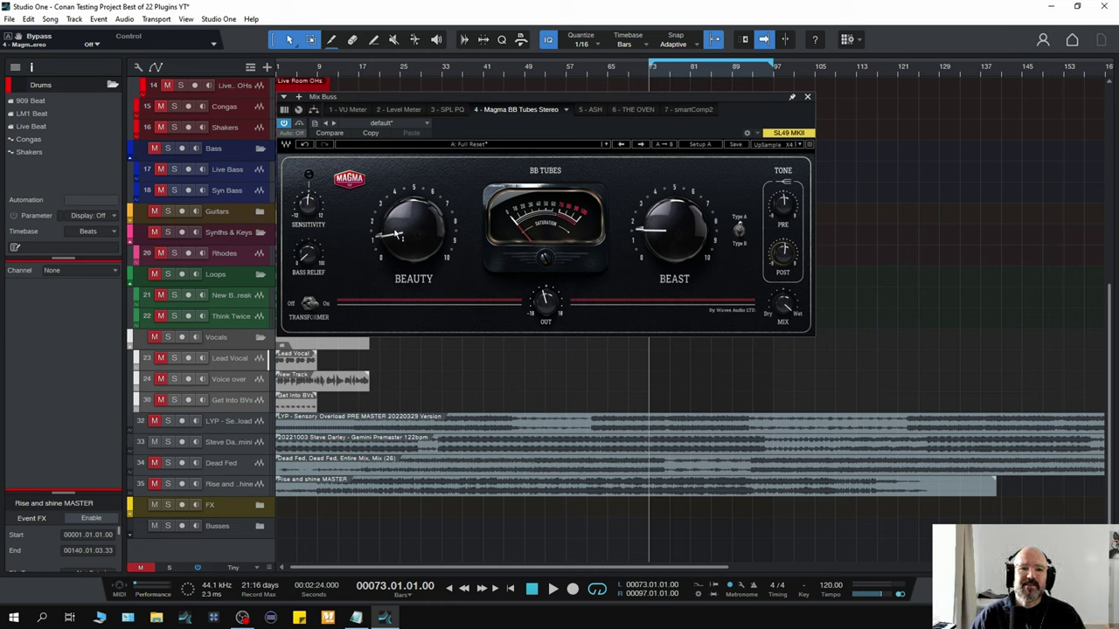
Step: Reduce the BB Tubes mix to 77% during playback and compare the result with bypass
mouse_move(421, 248)
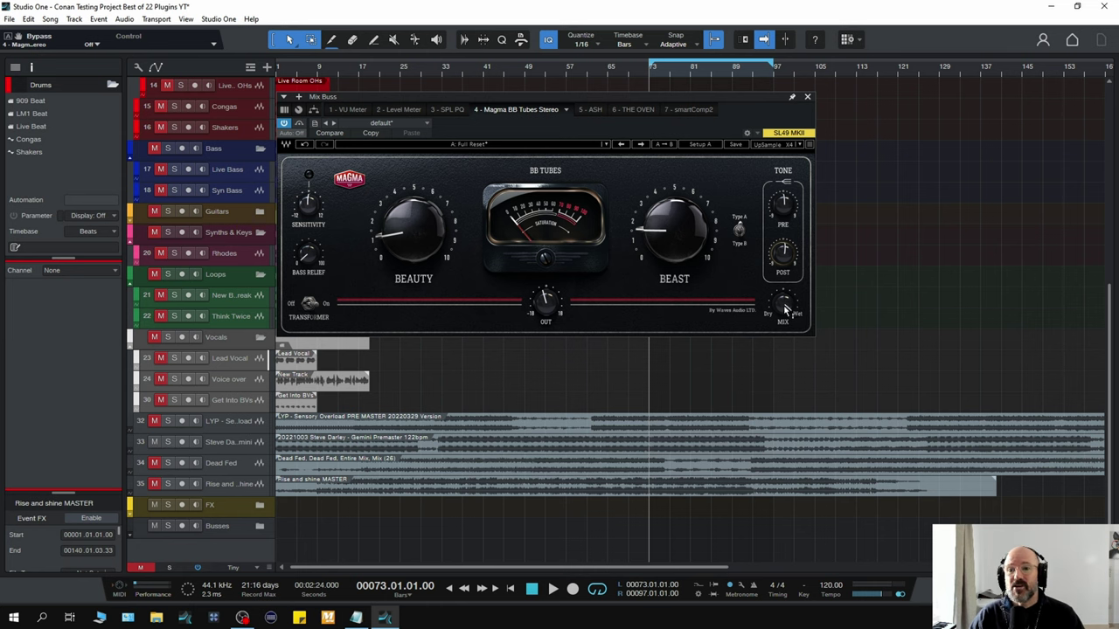
mouse_move(783, 306)
key("space")
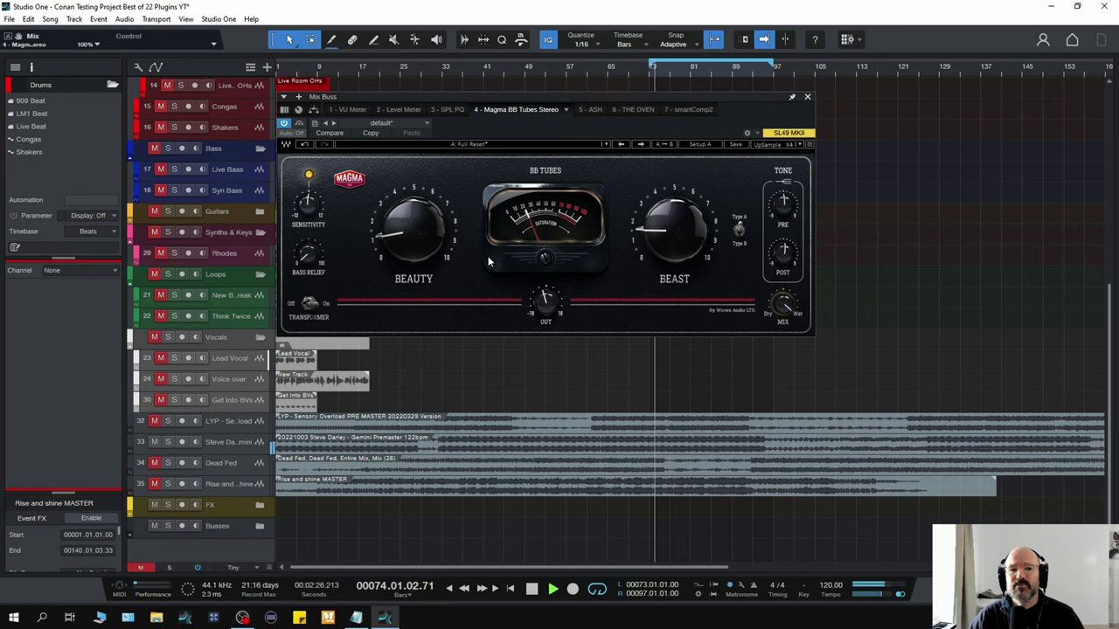
scroll(783, 304, "down", 5)
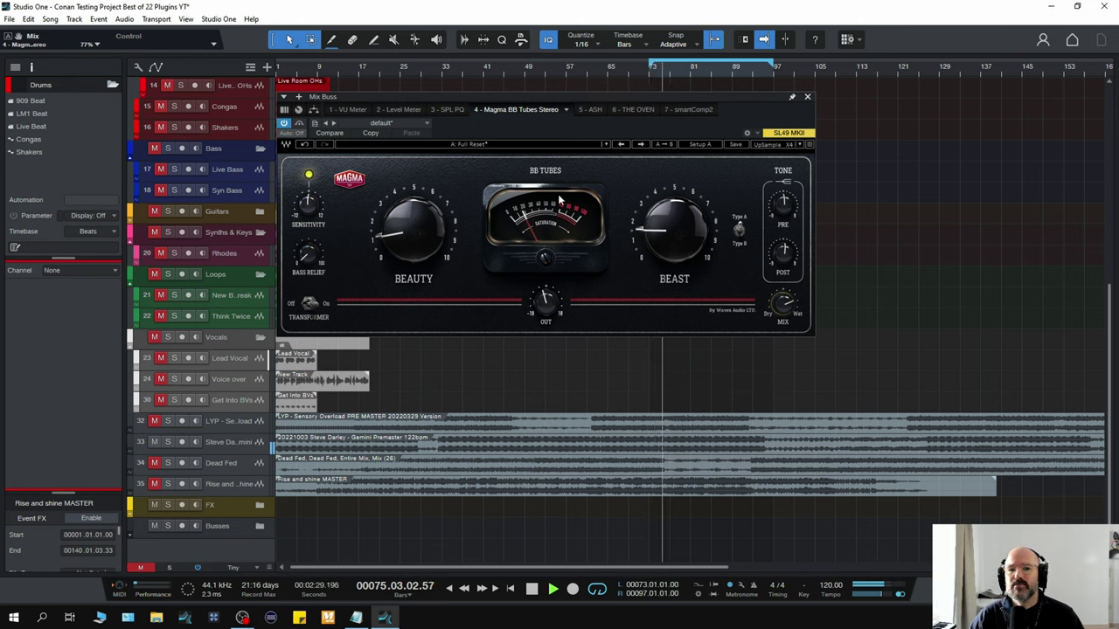
left_click(300, 124)
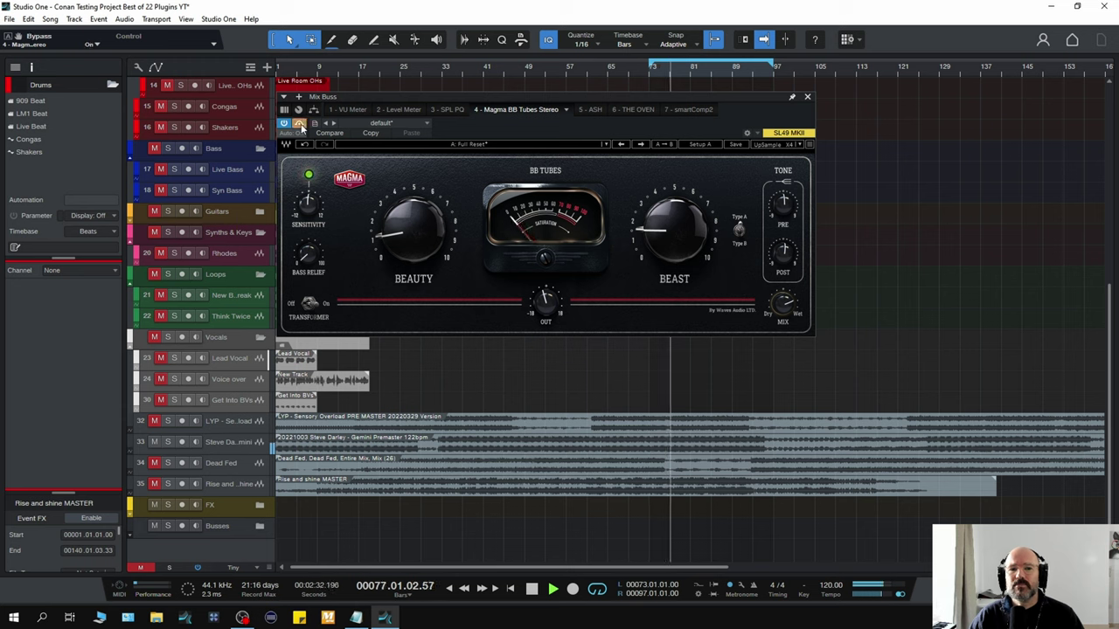
left_click(300, 124)
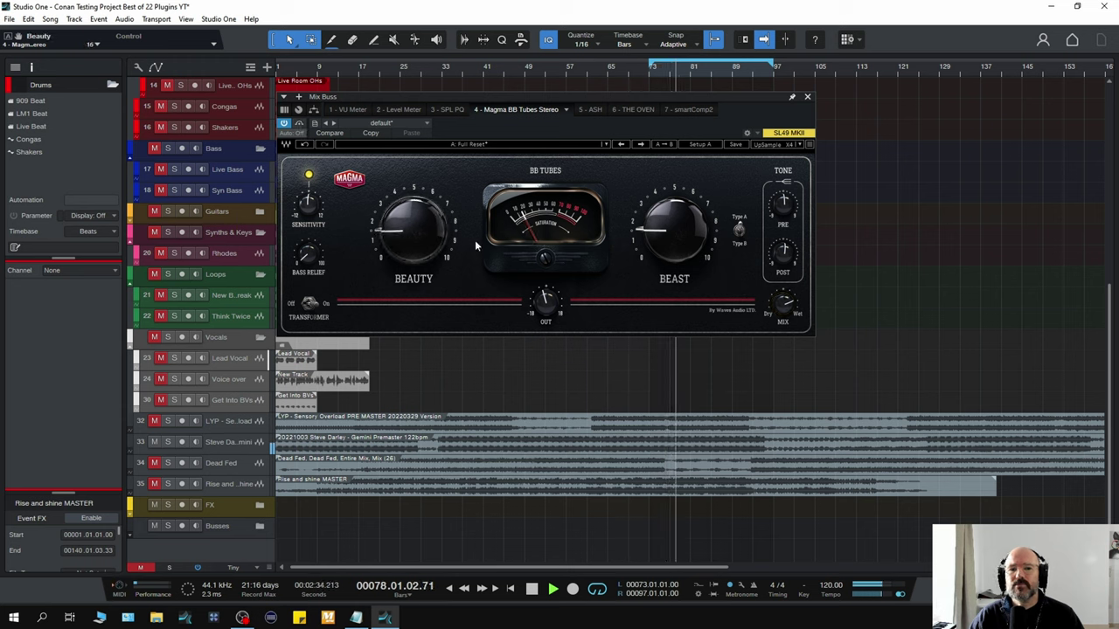
Step: Raise Beauty to 16 and Beast to 20 on BB Tubes and compare the stronger saturation with bypass
mouse_move(673, 229)
scroll(673, 229, "up", 2)
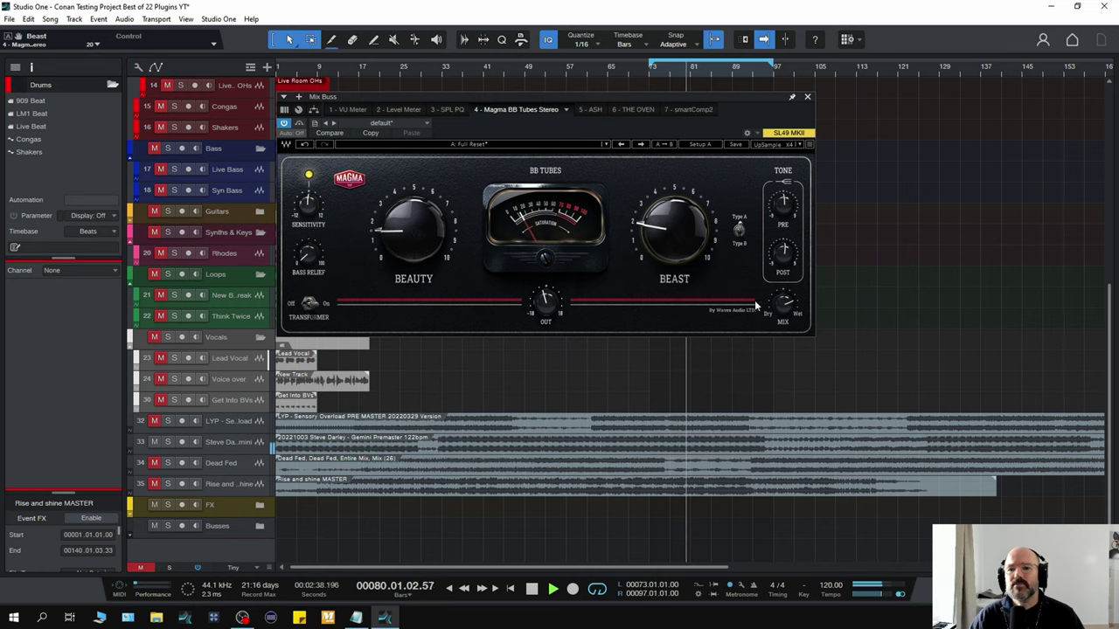
left_click(299, 125)
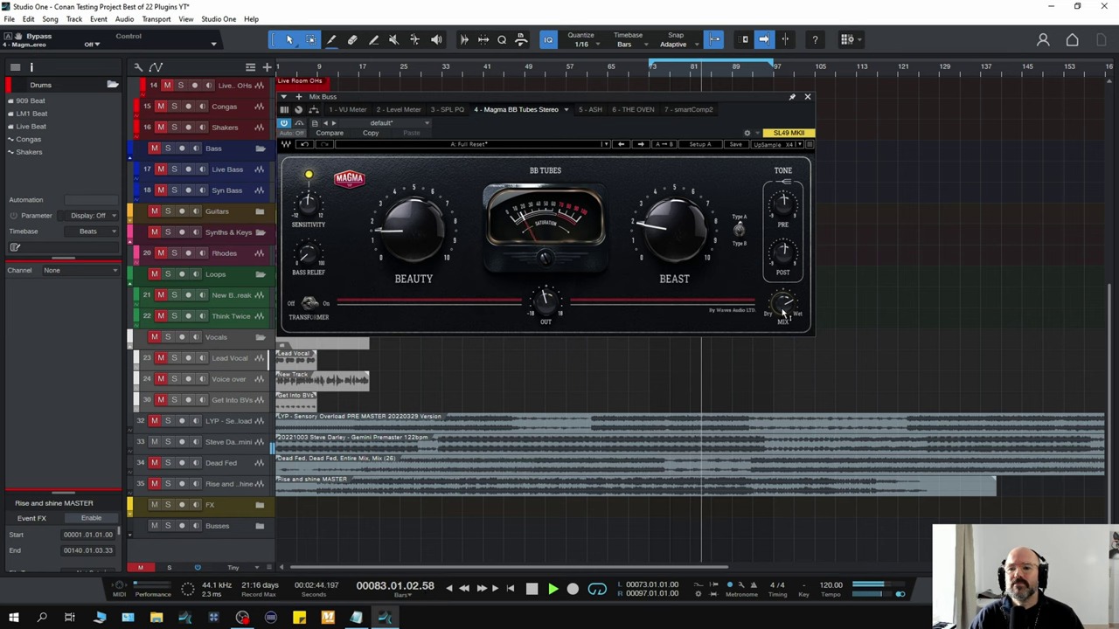
Step: Return the BB Tubes mix to fully wet and fine-tune the Beast amount during playback
left_click_drag(783, 305, 783, 297)
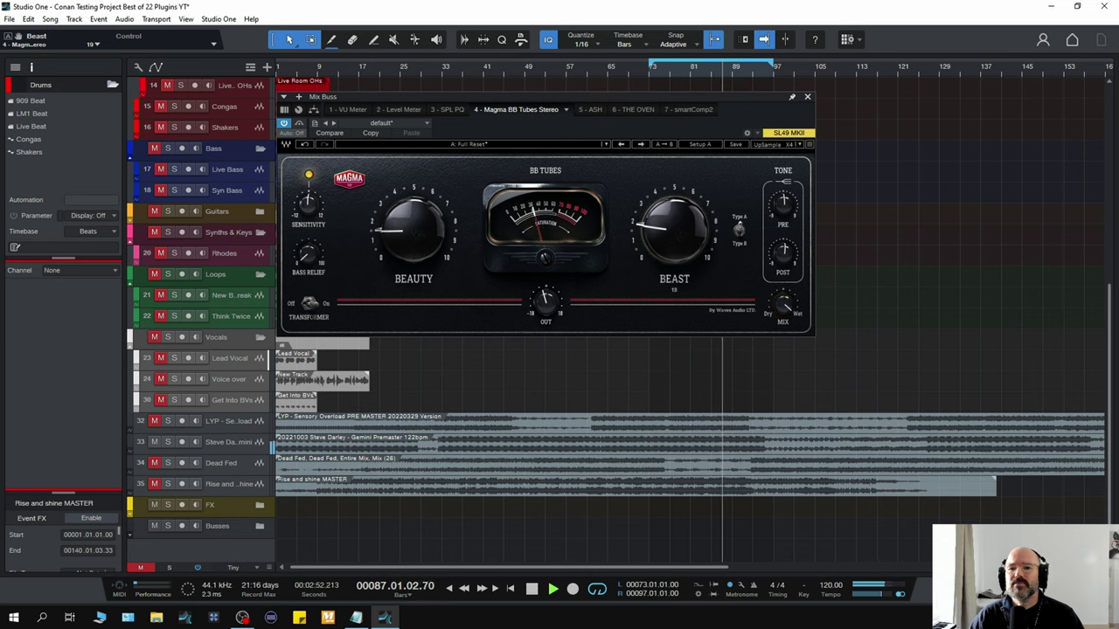
left_click_drag(685, 245, 686, 249)
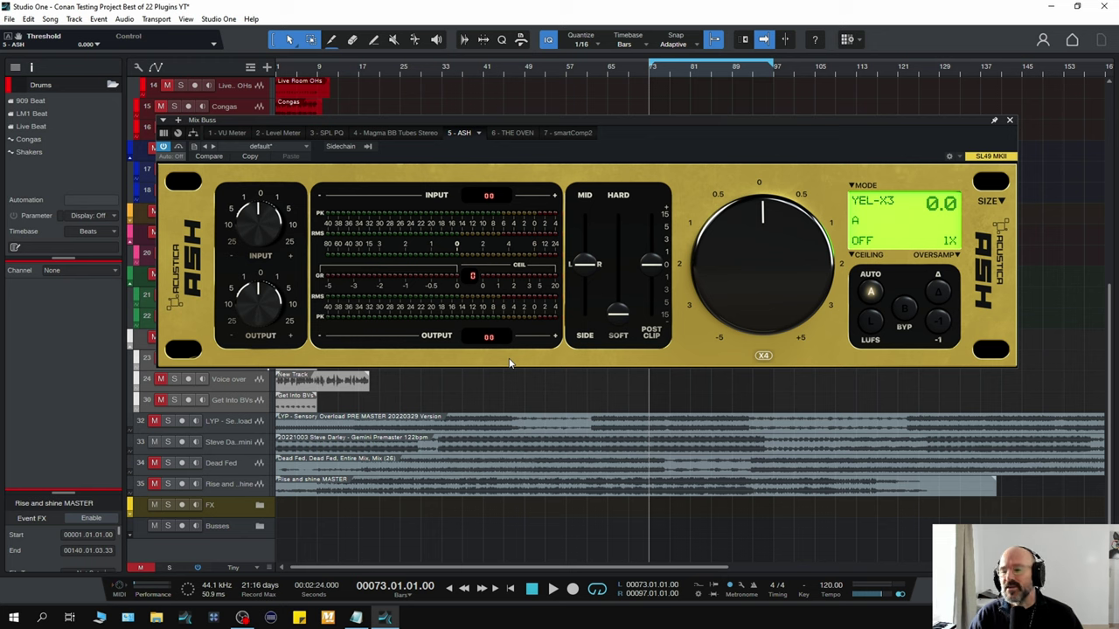
Step: Review the clipping modes offered by the ASH plugin without changing the current mode
left_click(855, 189)
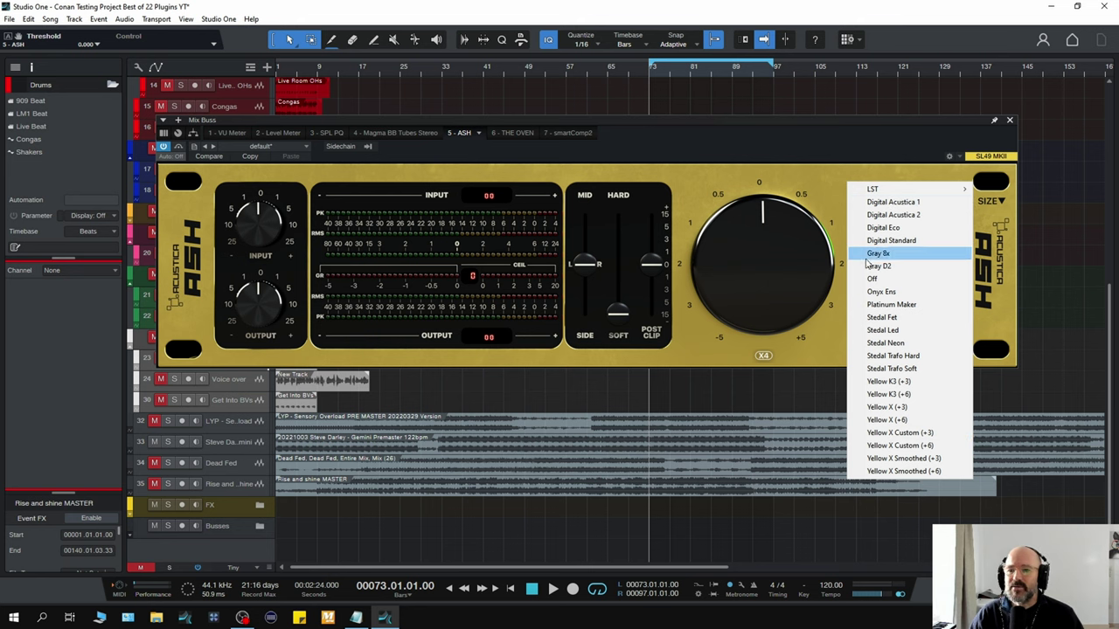
left_click(825, 175)
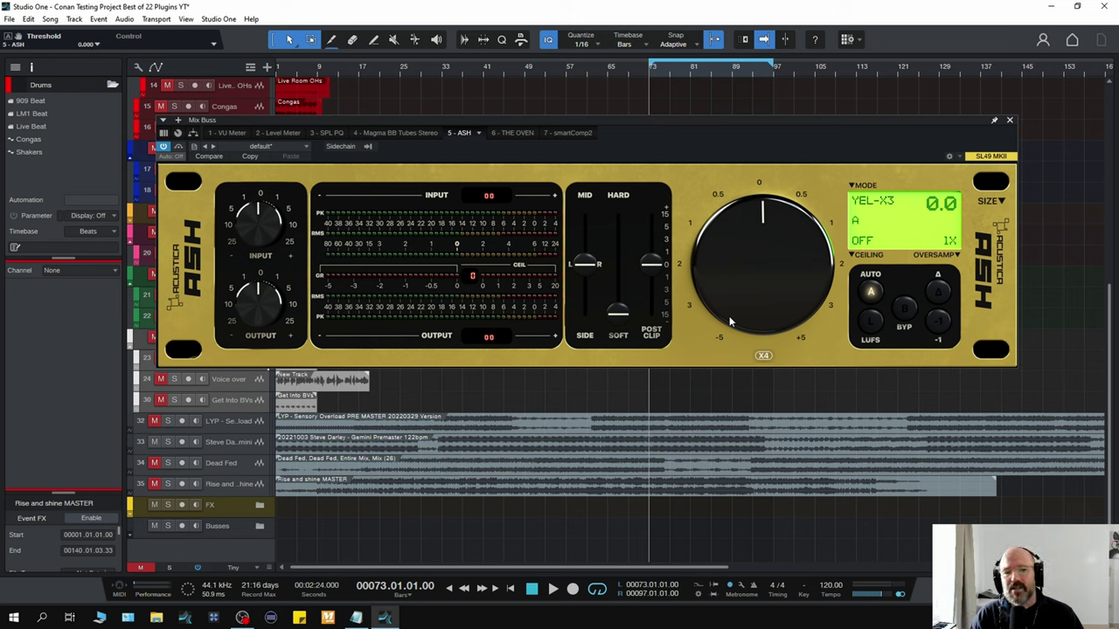
Step: Play the mix through ASH, raising the threshold to 5.0 and the input to 0.58, and stop playback
key("space")
left_click_drag(729, 316, 726, 287)
left_click_drag(719, 272, 720, 240)
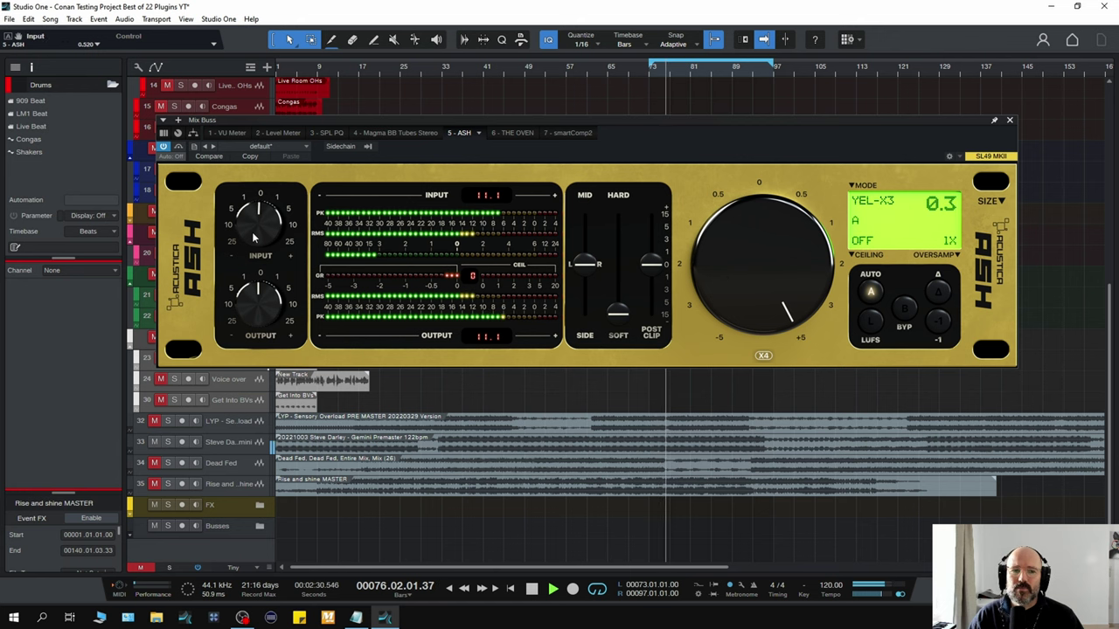
left_click_drag(252, 229, 253, 226)
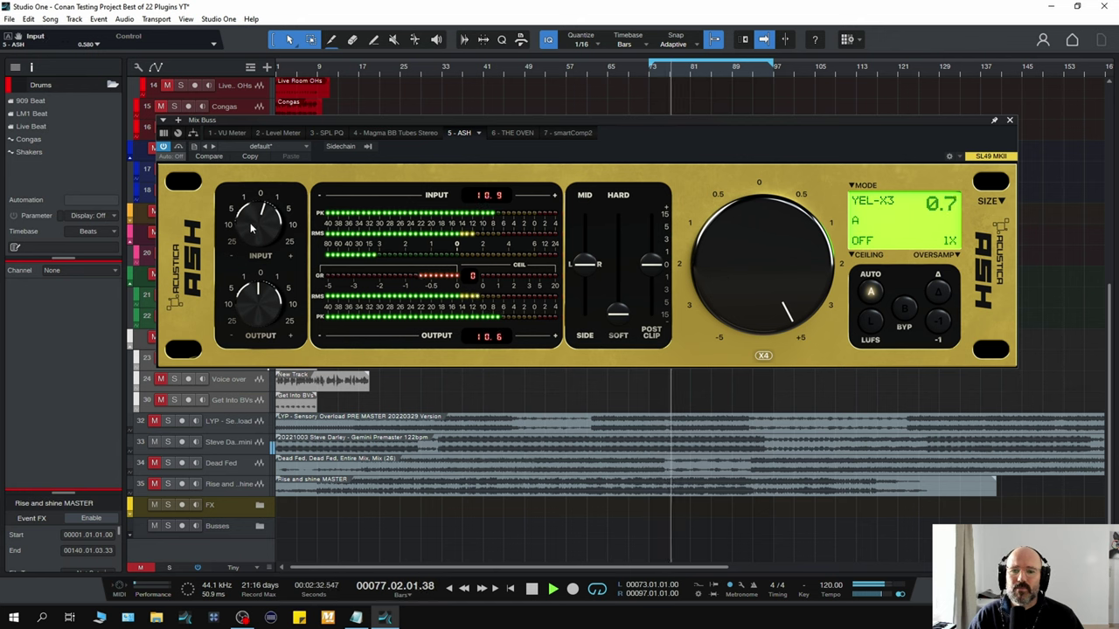
key("space")
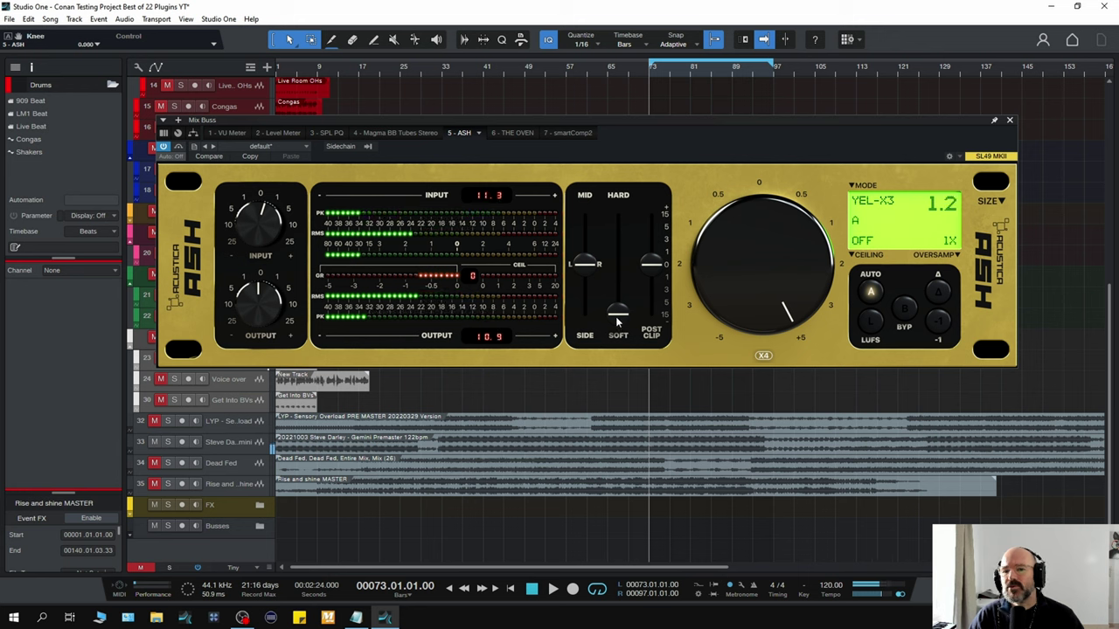
Step: Move the ASH knee towards hard, to 0.79, and audition the mix with it
left_click_drag(617, 312, 618, 238)
key("space")
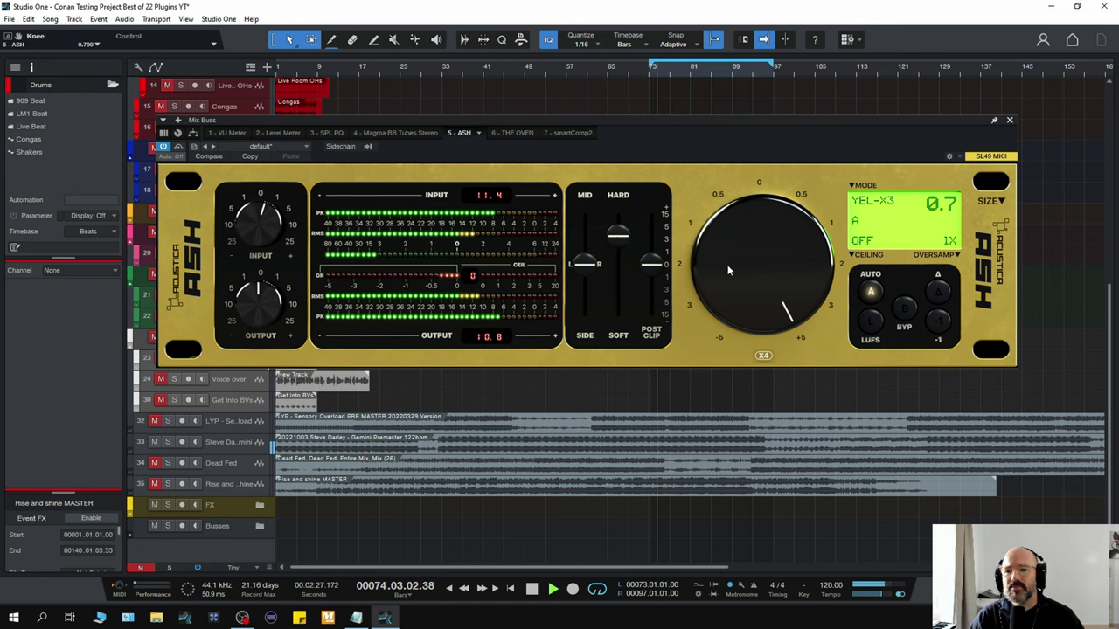
key("space")
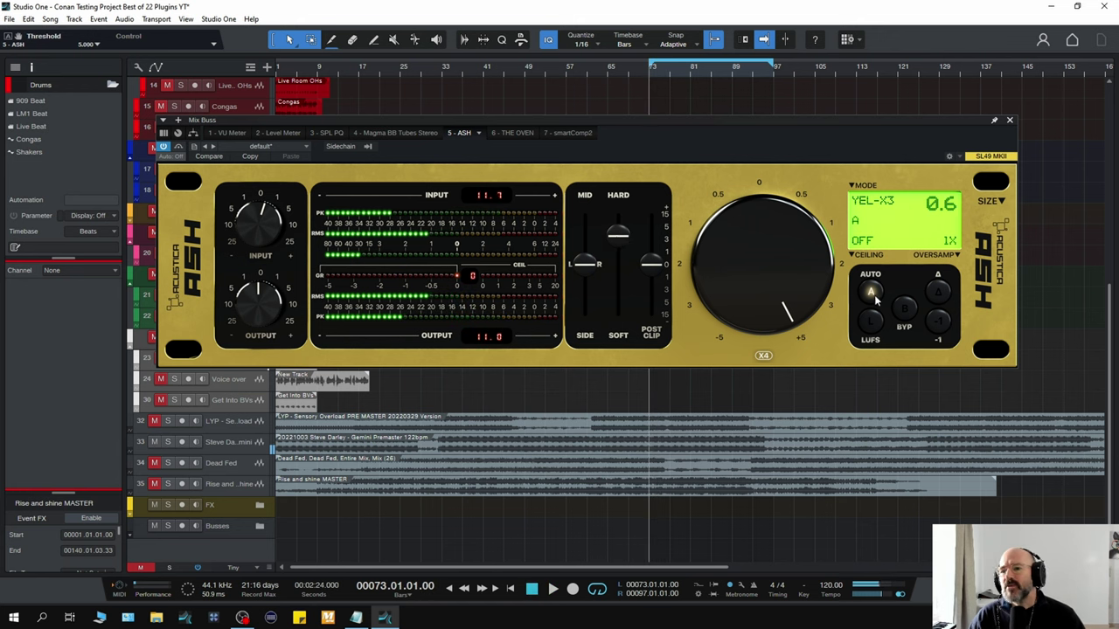
Step: Check the Auto option in ASH and audition the mix with it enabled
left_click(872, 293)
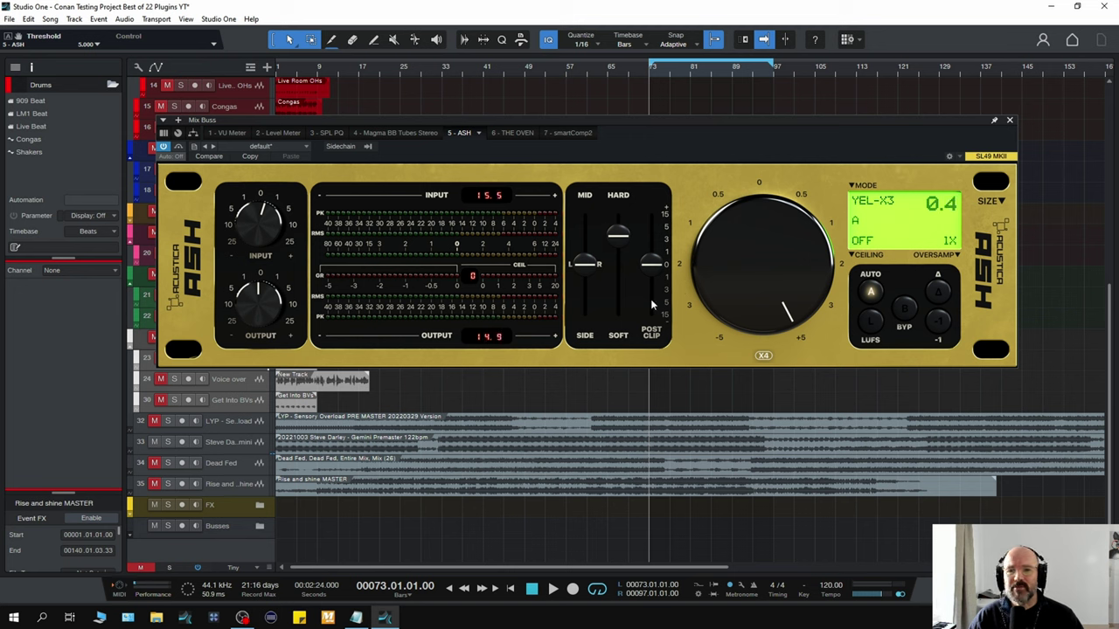
key("space")
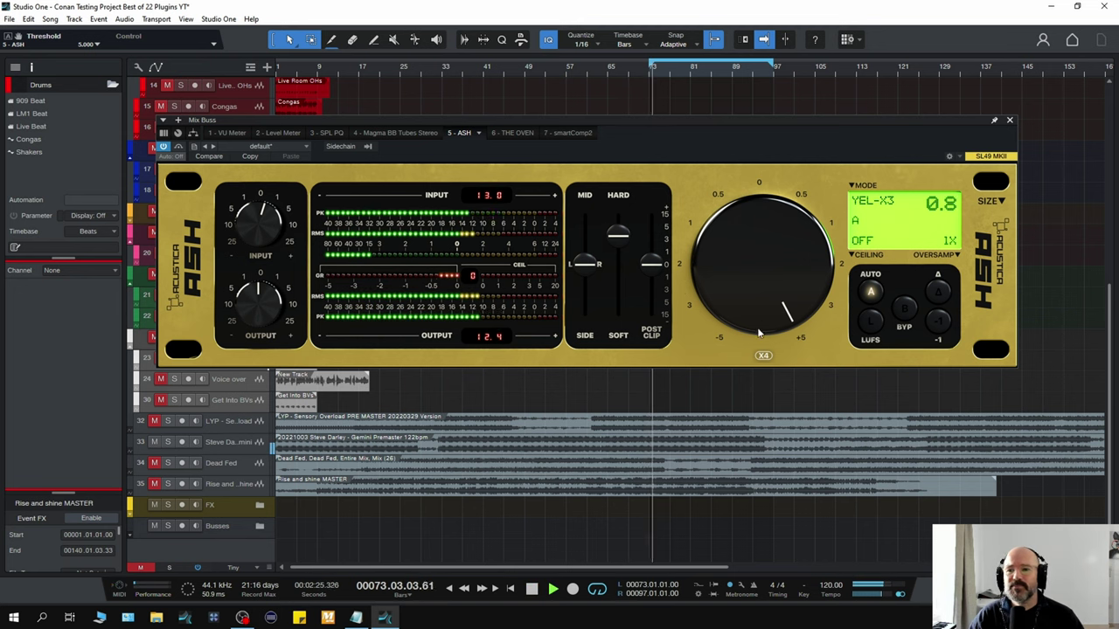
key("space")
Step: Enable LUFS matching in ASH, audition the mix, and lower the threshold to 2.85
left_click(872, 323)
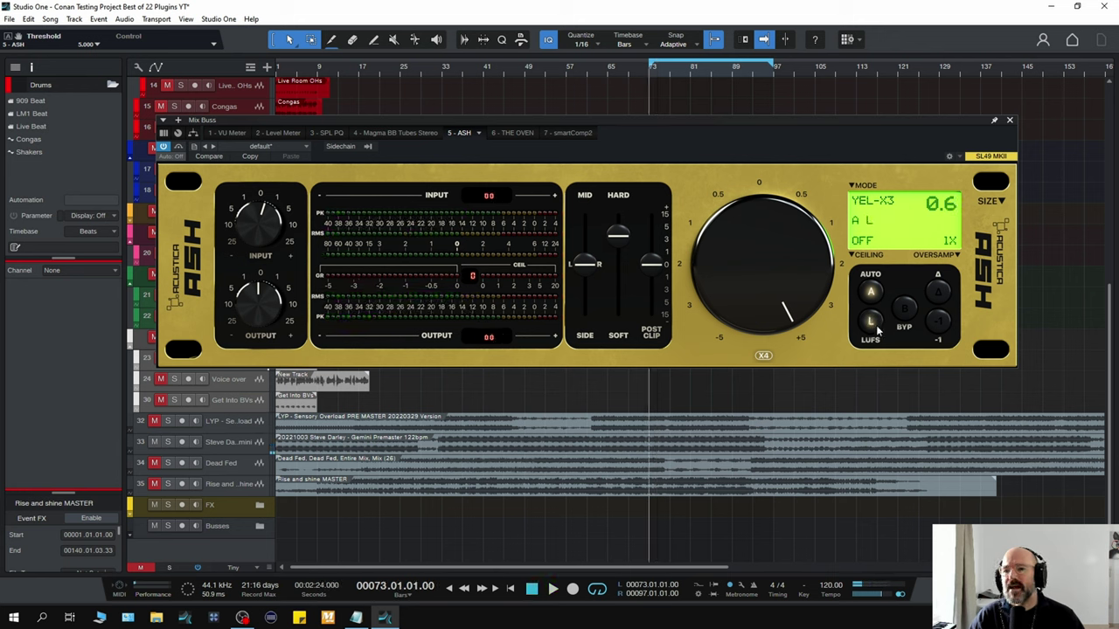
key("space")
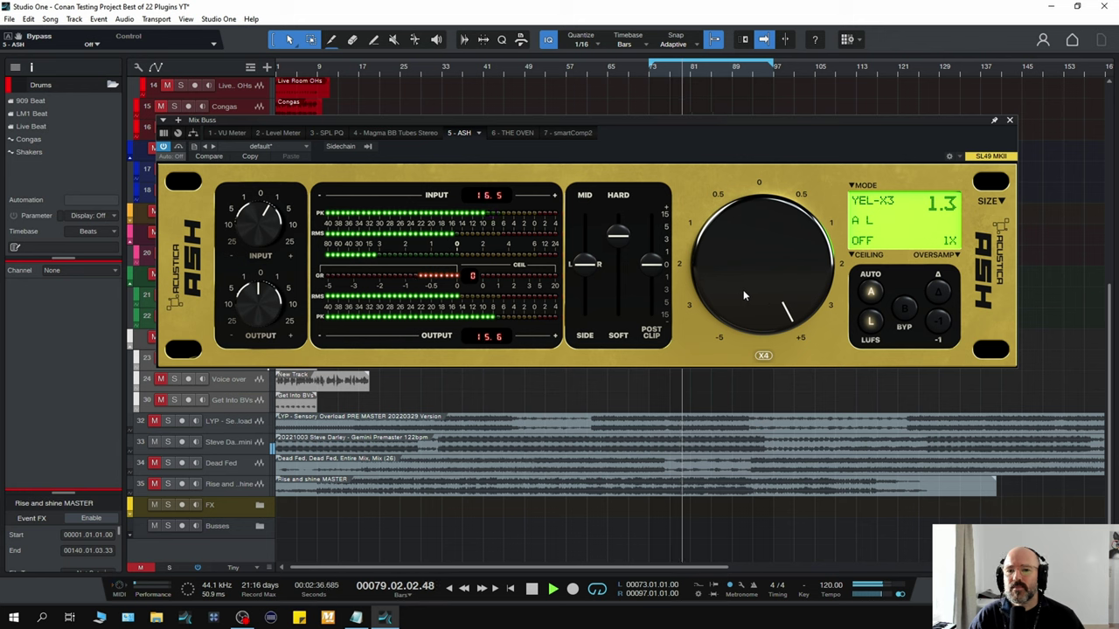
key("space")
left_click_drag(739, 292, 732, 305)
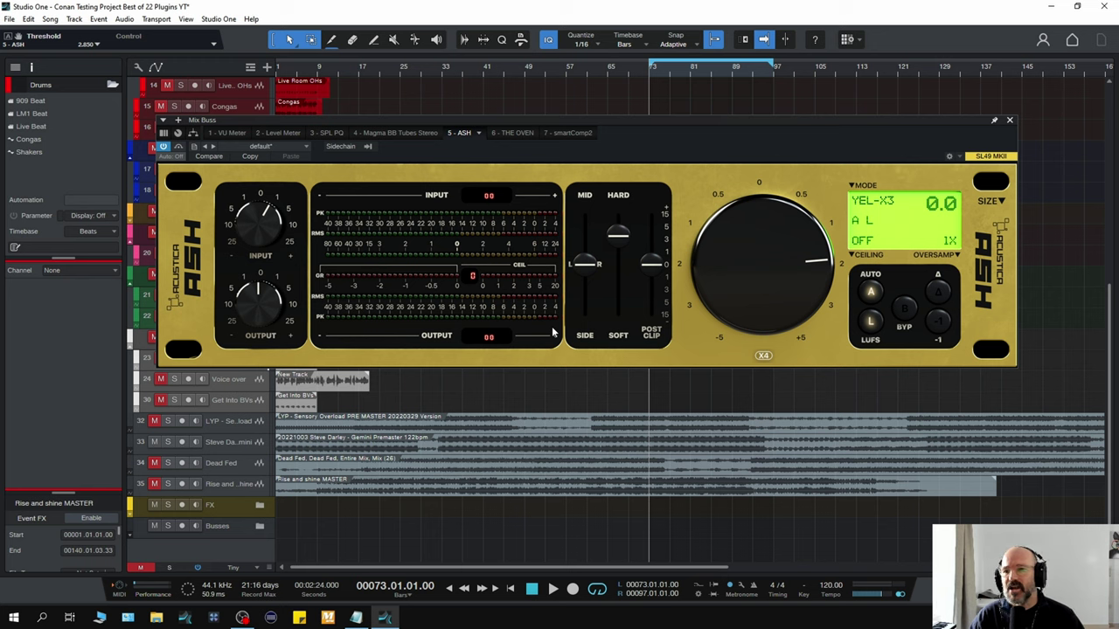
Step: Switch the ASH mode to Platinum Maker and review the oversampling choices, leaving oversampling at 1X
left_click(856, 190)
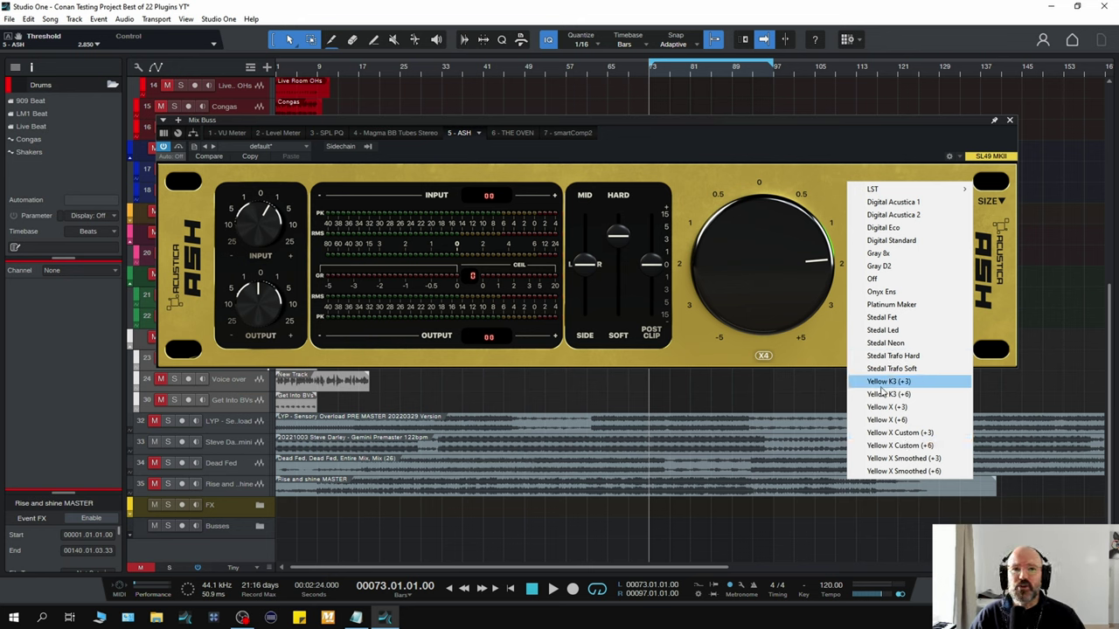
left_click(888, 305)
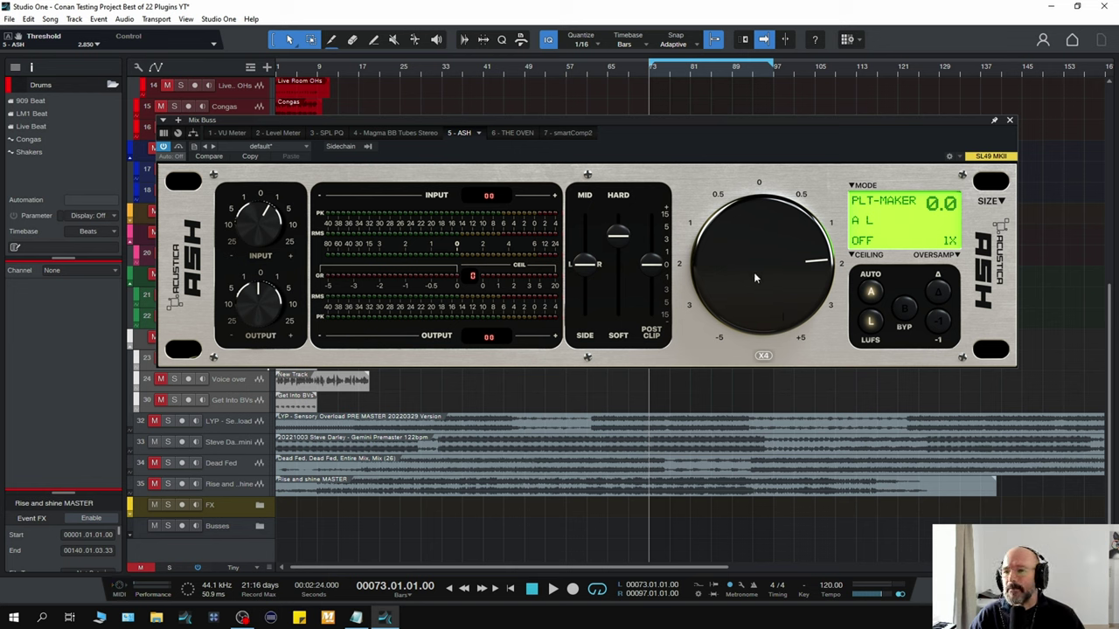
left_click(949, 241)
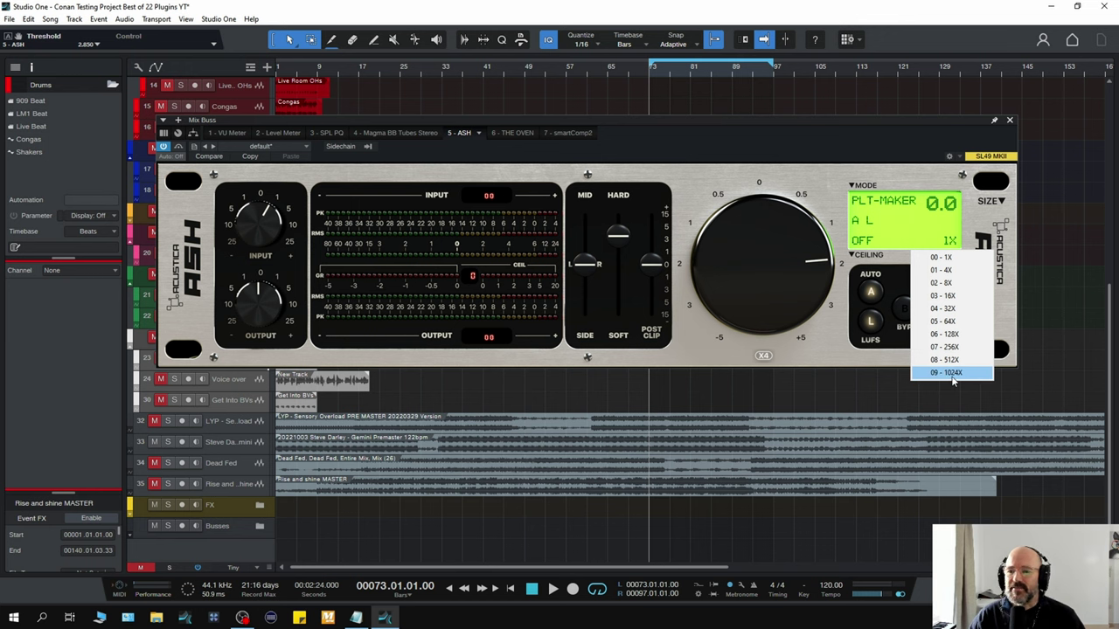
left_click(827, 181)
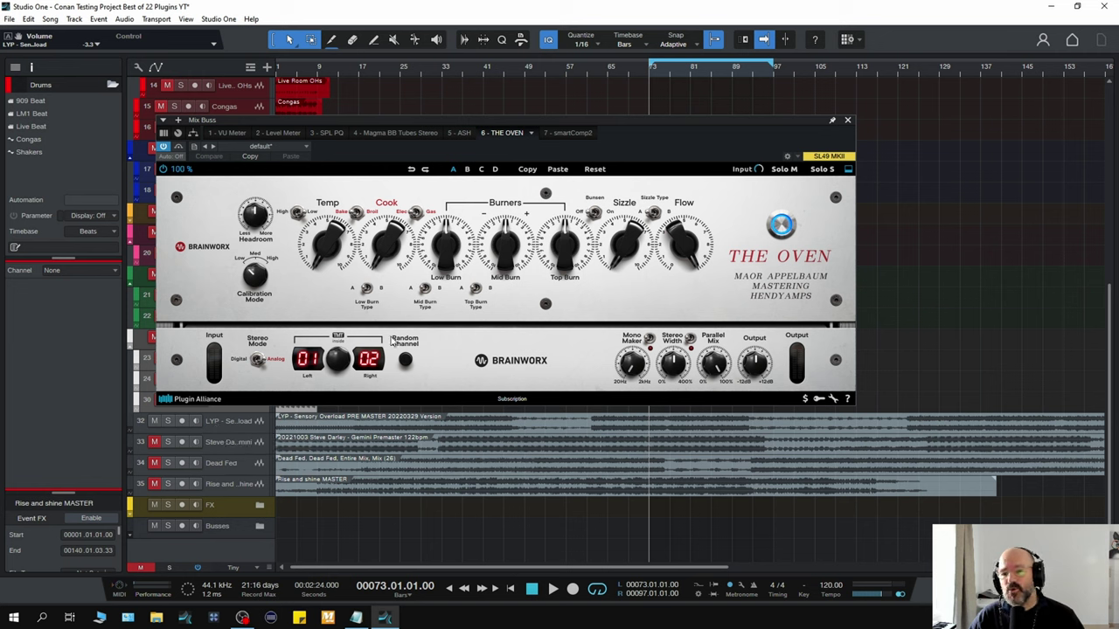
Step: Play the mix through The Oven with Cook at 1.7 and Temp at 1.4, and compare with bypass before stopping
key("space")
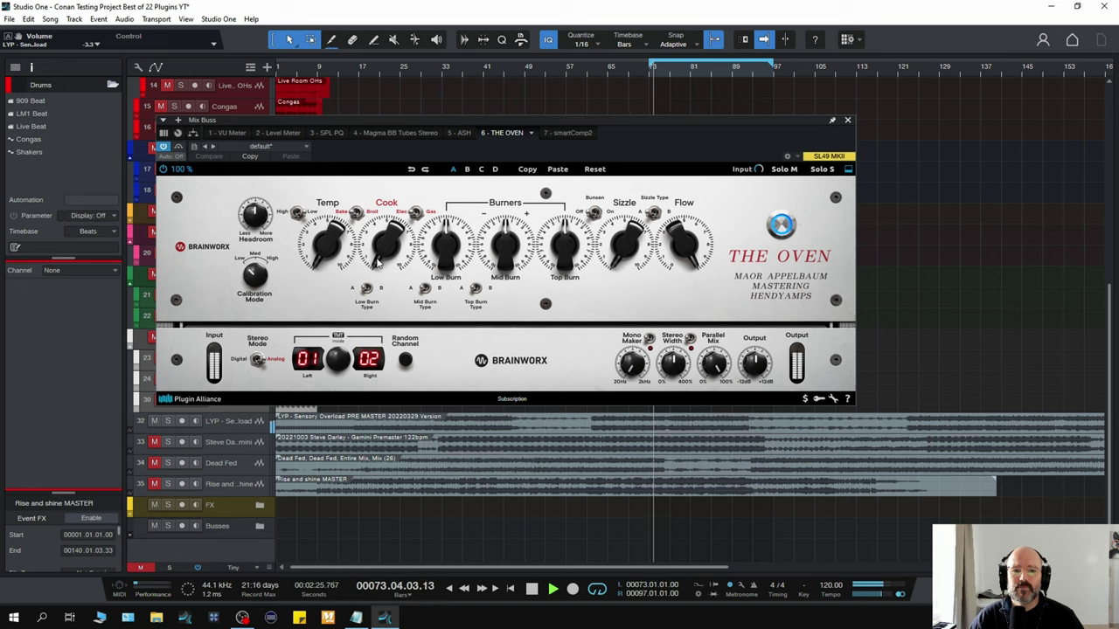
left_click_drag(385, 245, 325, 251)
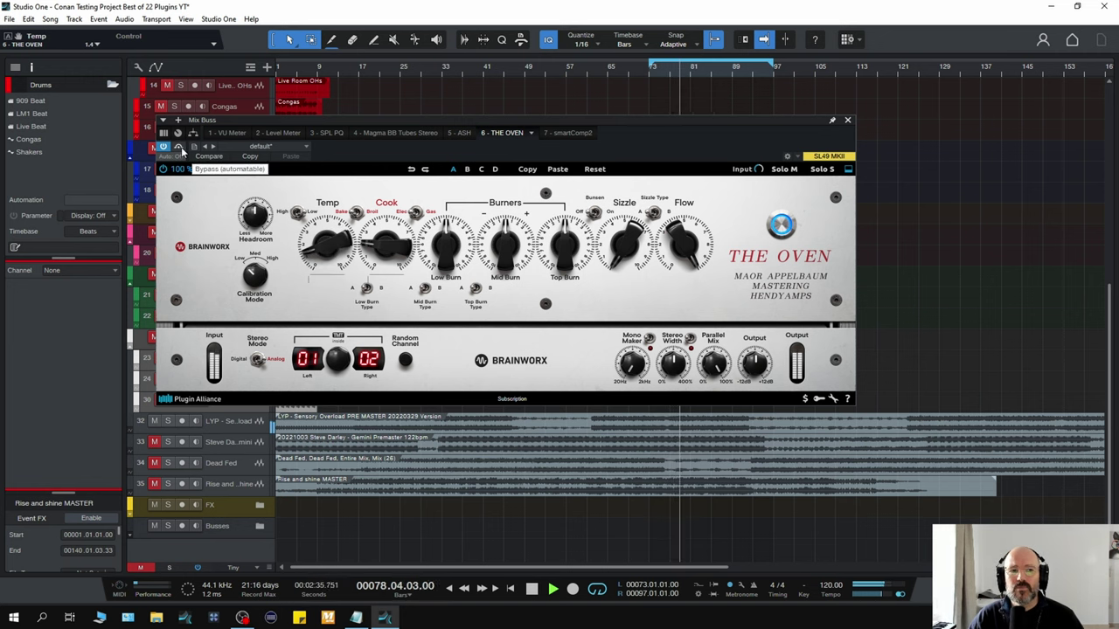
left_click(179, 149)
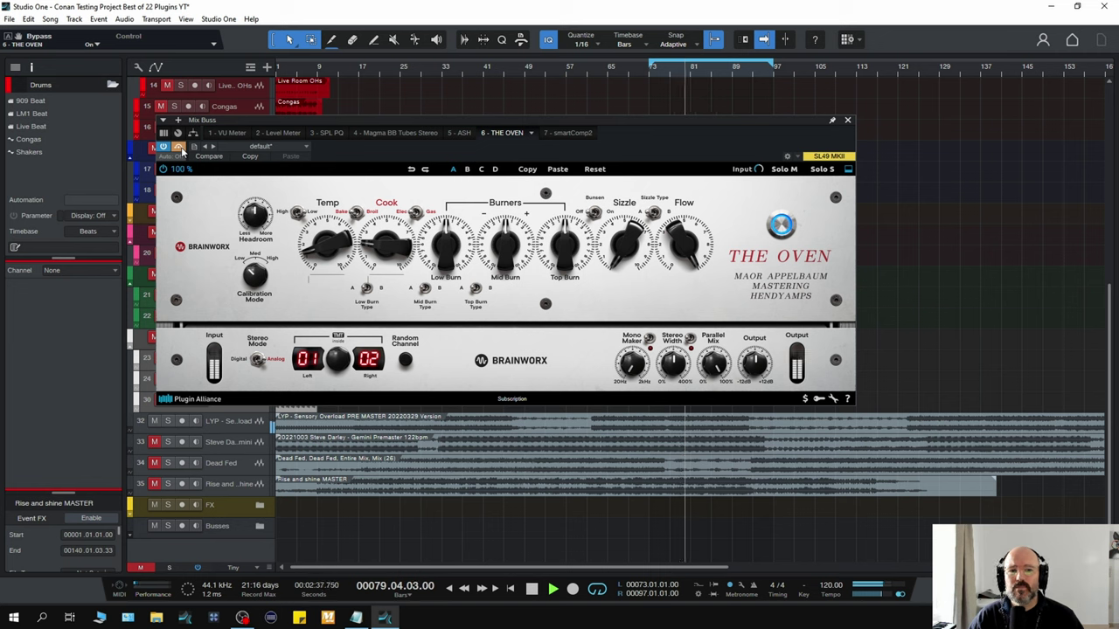
left_click(179, 148)
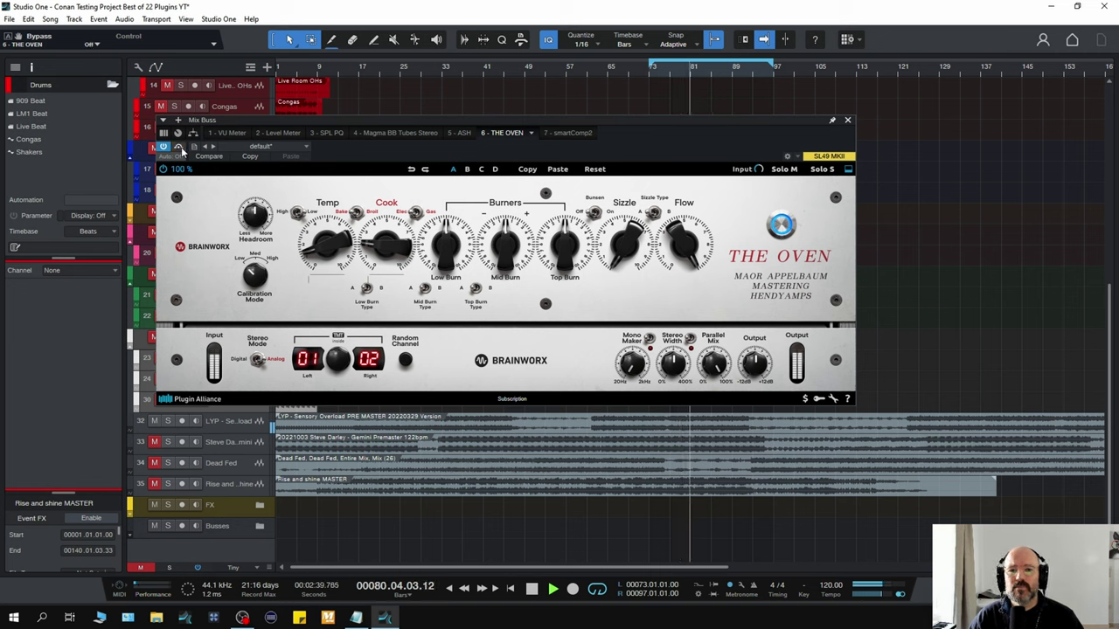
mouse_move(372, 251)
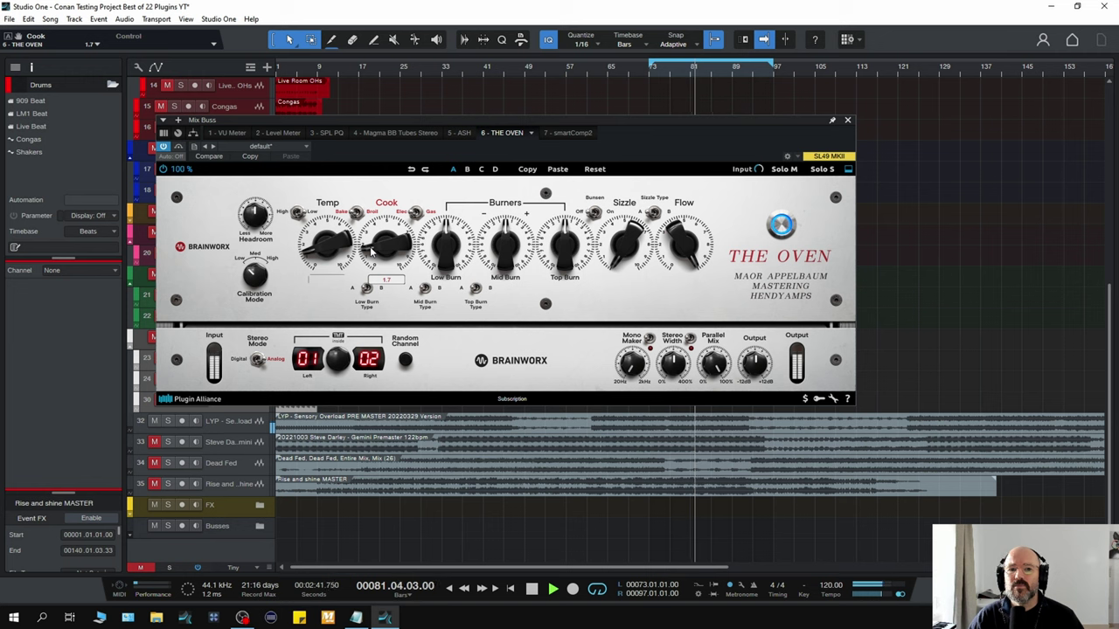
key("space")
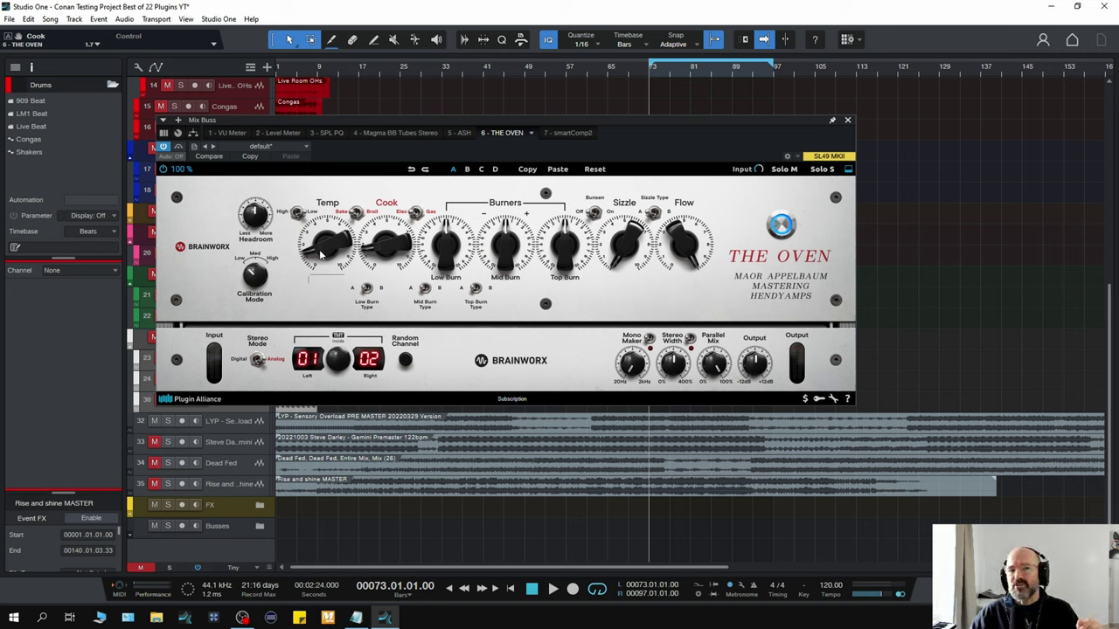
Step: Lower The Oven's Temp to 0.8 and raise Top Burn to +1.6 while auditioning the mix
mouse_move(507, 245)
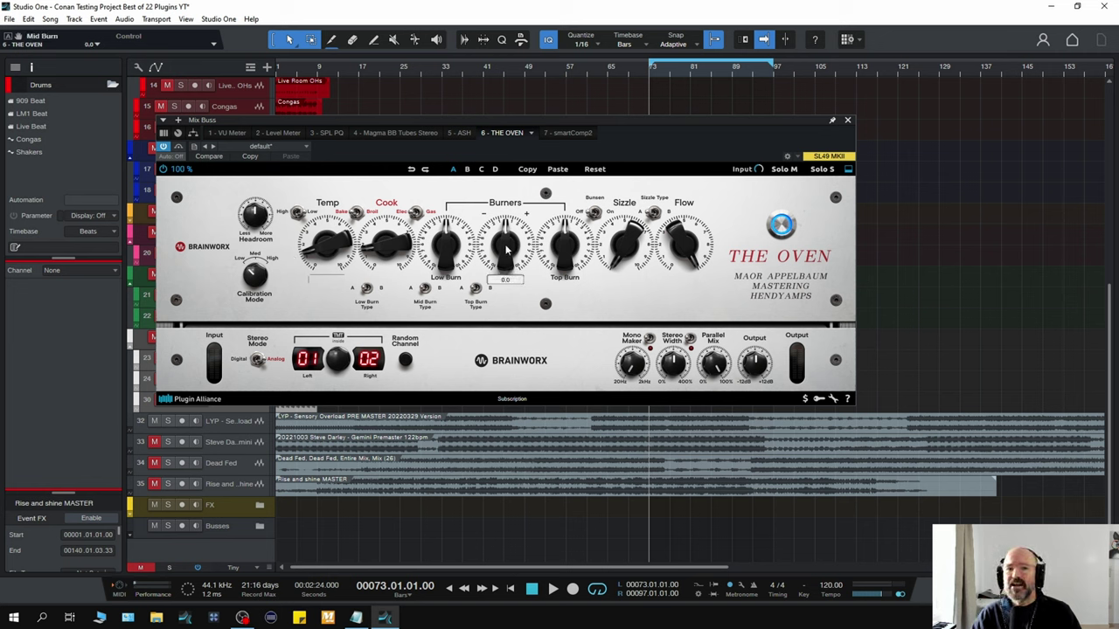
mouse_move(623, 260)
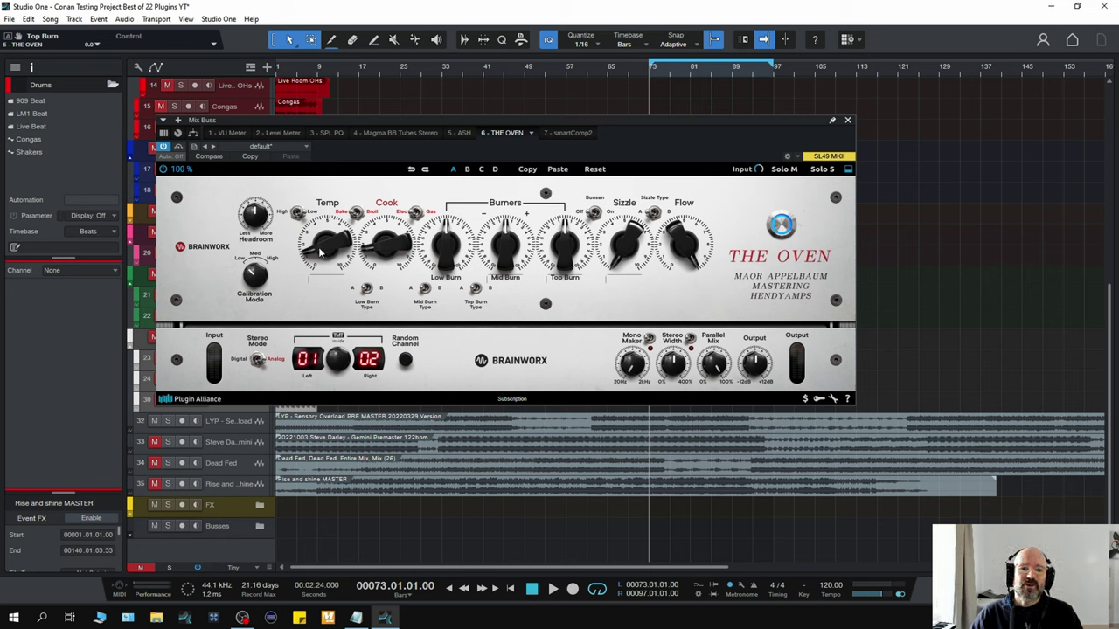
mouse_move(319, 251)
scroll(320, 251, "down", 7)
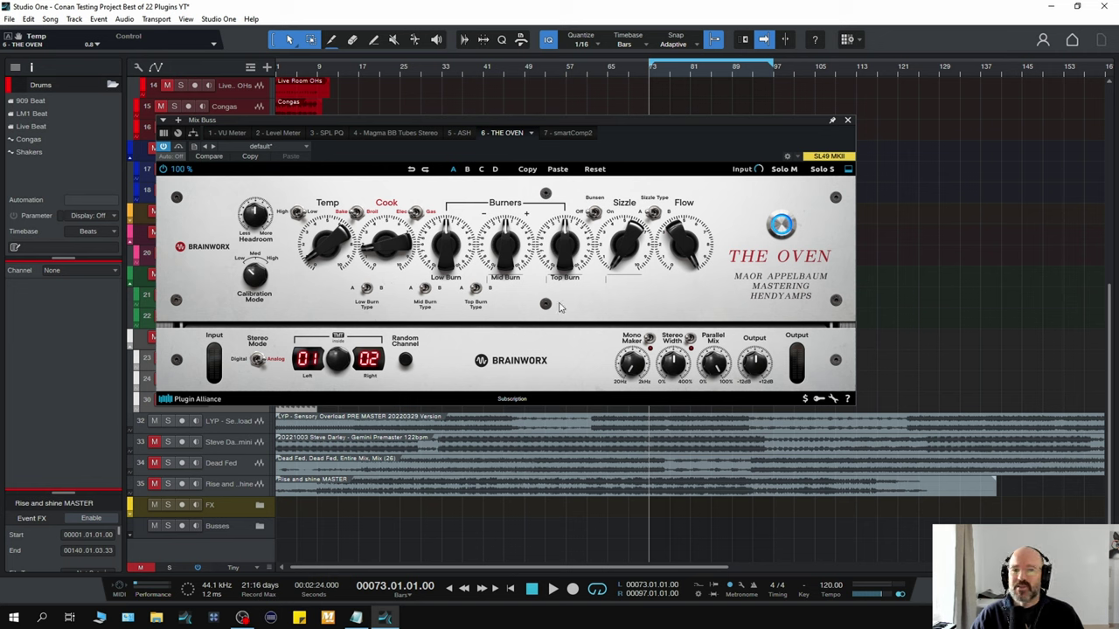
key("space")
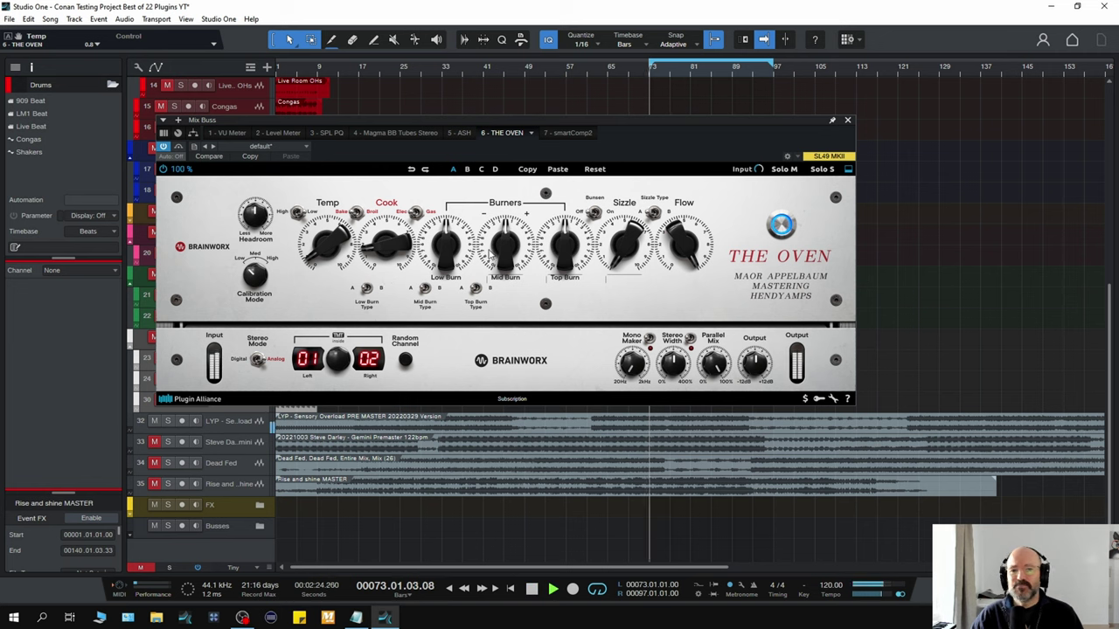
left_click_drag(559, 263, 568, 250)
key("space")
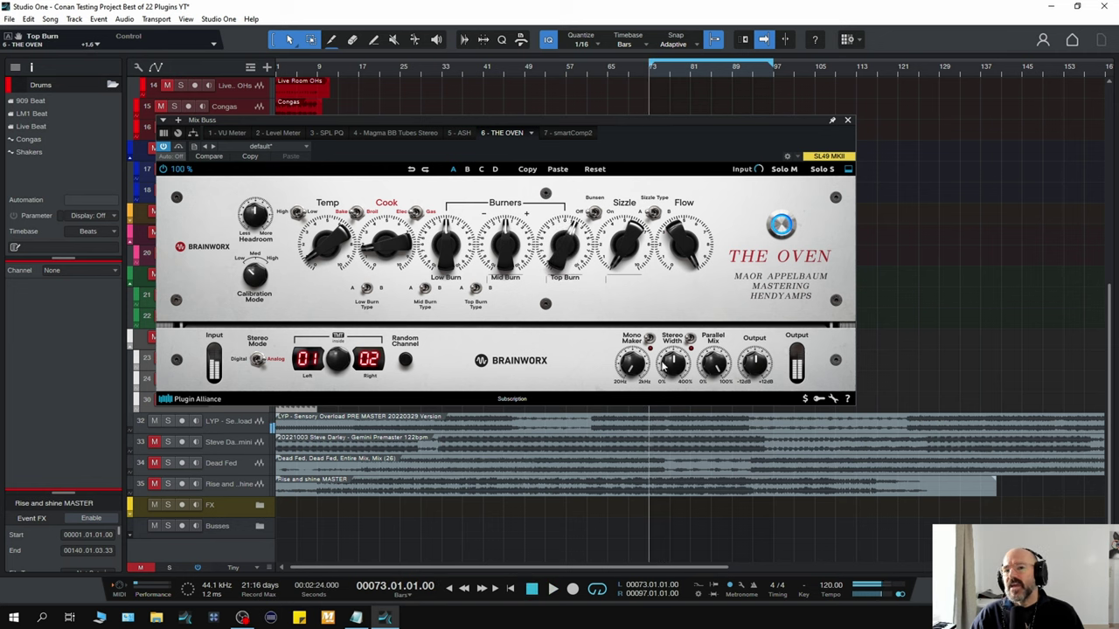
Step: Try reducing The Oven's Parallel Mix to 81%
left_click_drag(713, 362, 619, 339)
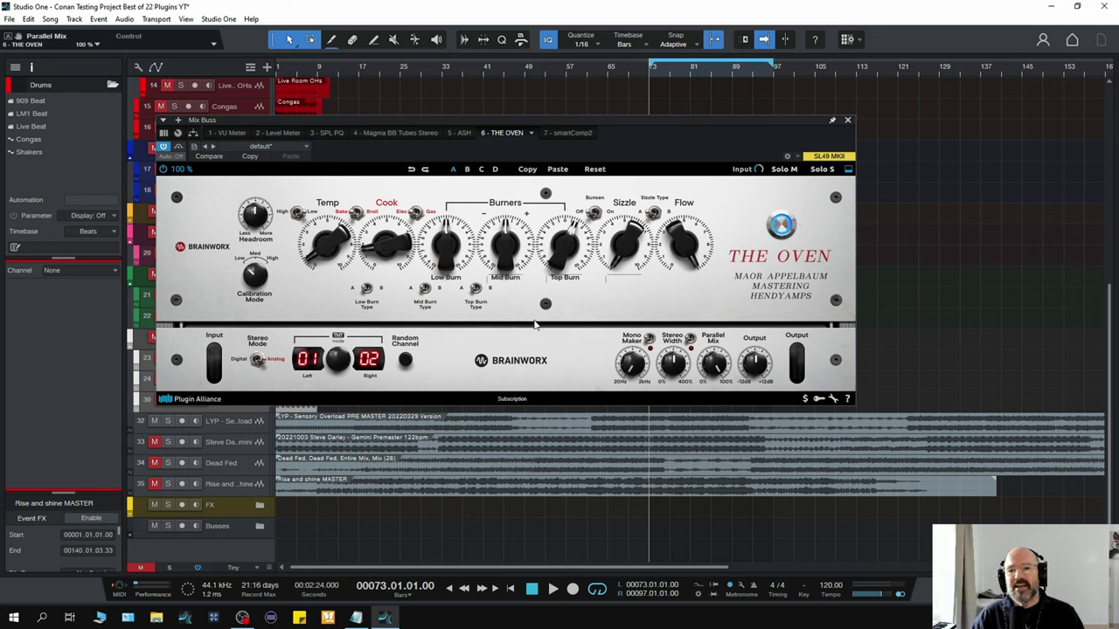
mouse_move(708, 359)
left_mouse_down()
mouse_move(706, 388)
mouse_move(703, 374)
left_mouse_up()
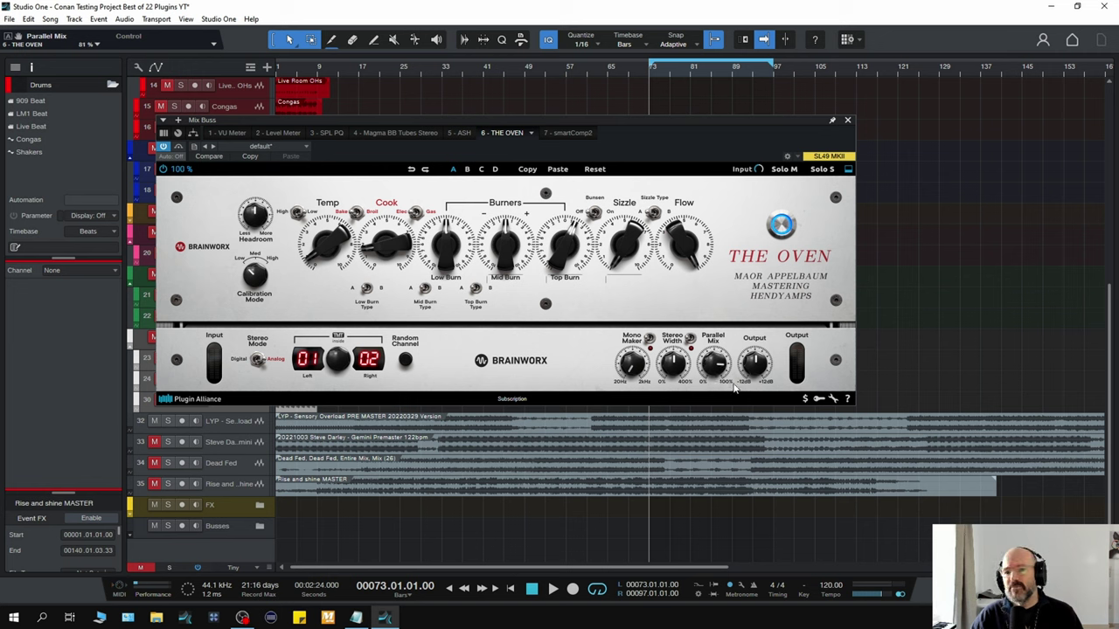
Step: Raise Temp to 1.4 during playback, comparing The Oven with bypass, and lower its output gain to -1.7 dB
key("space")
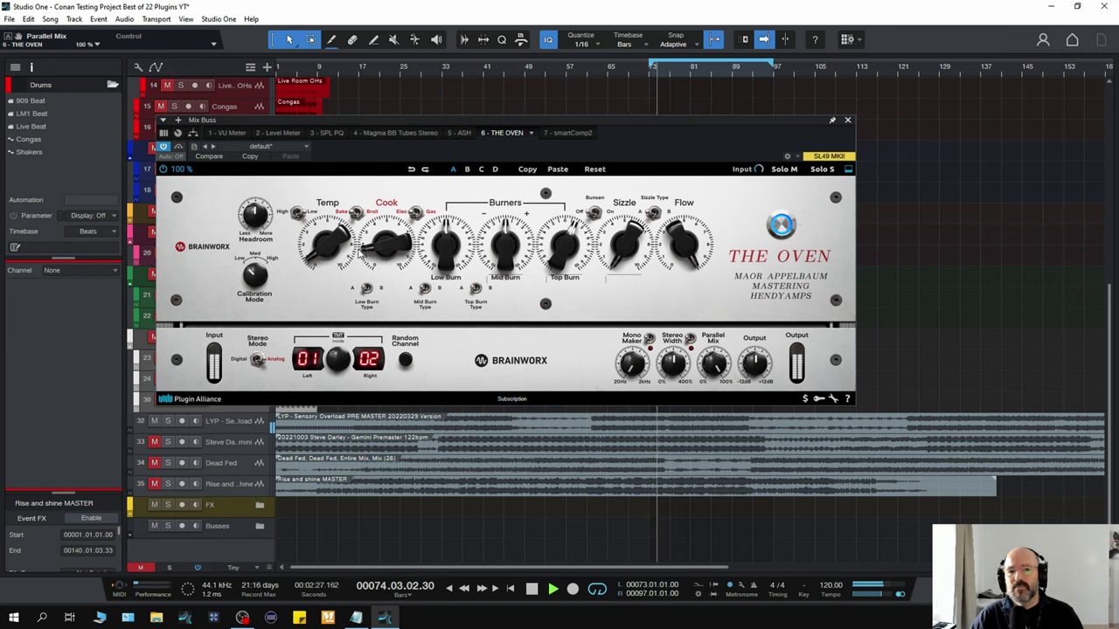
left_click_drag(323, 255, 305, 248)
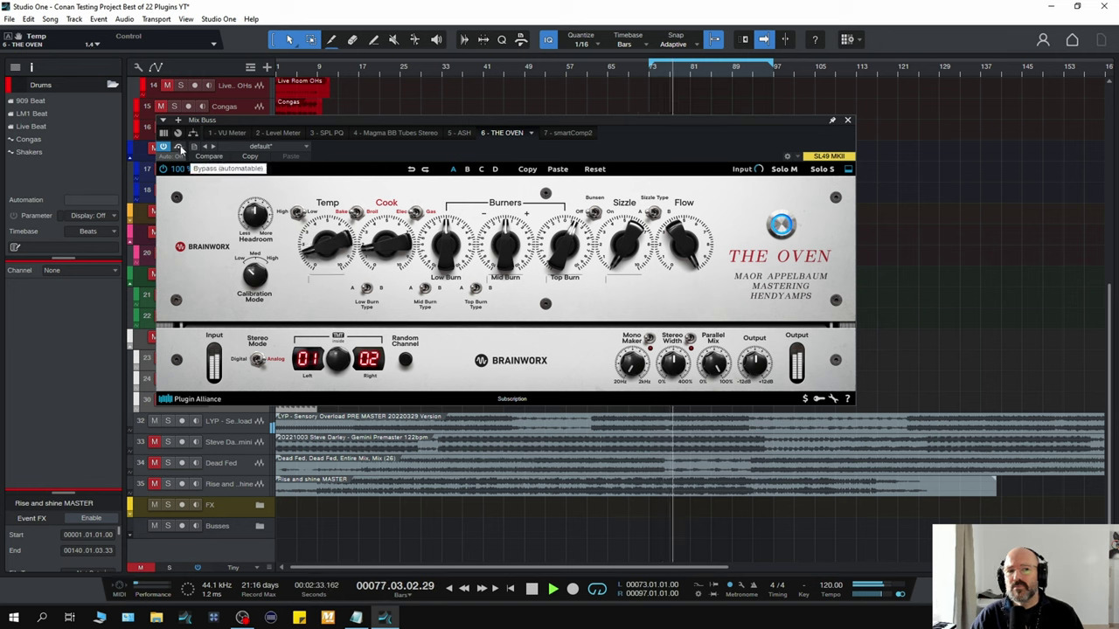
left_click(178, 147)
left_click(179, 148)
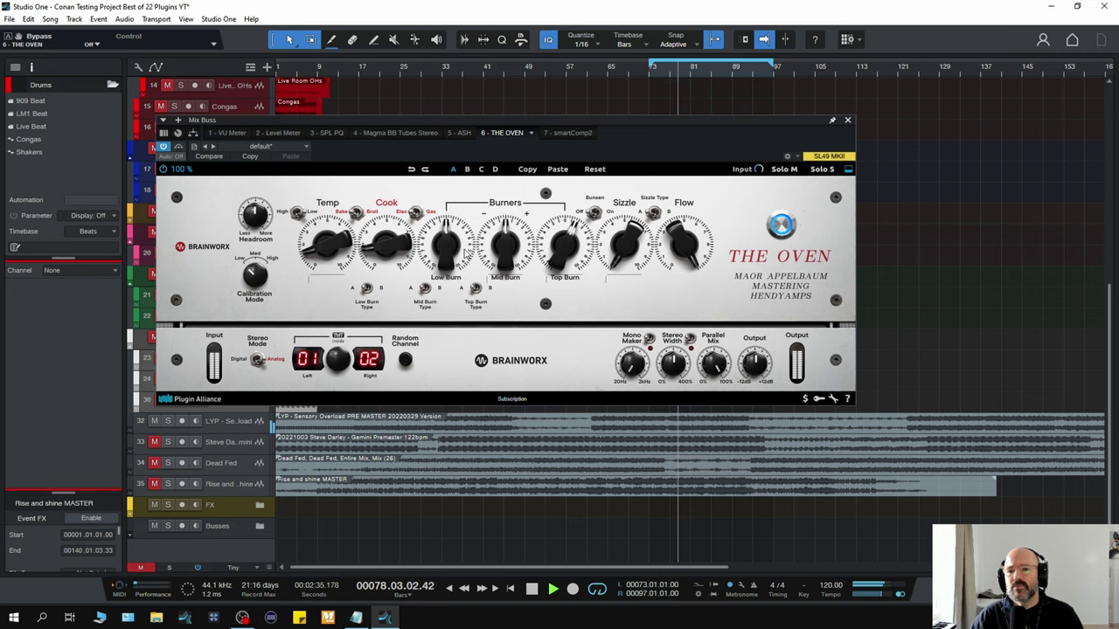
mouse_move(757, 370)
scroll(756, 369, "down", 2)
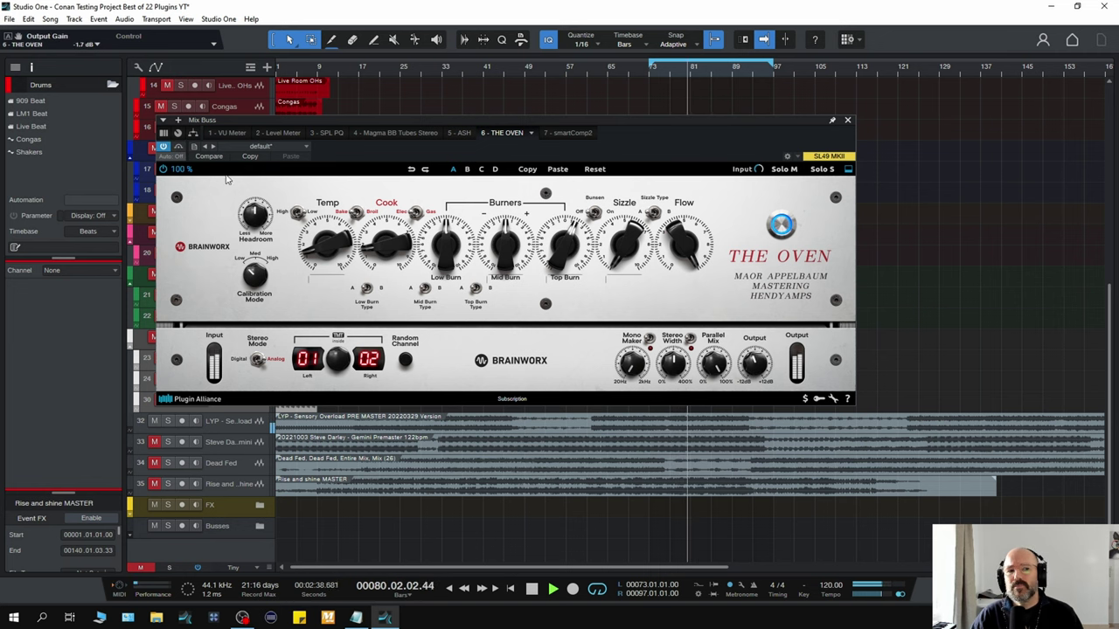
Step: Compare The Oven with bypass during playback and try a lower Parallel Mix setting
left_click(181, 148)
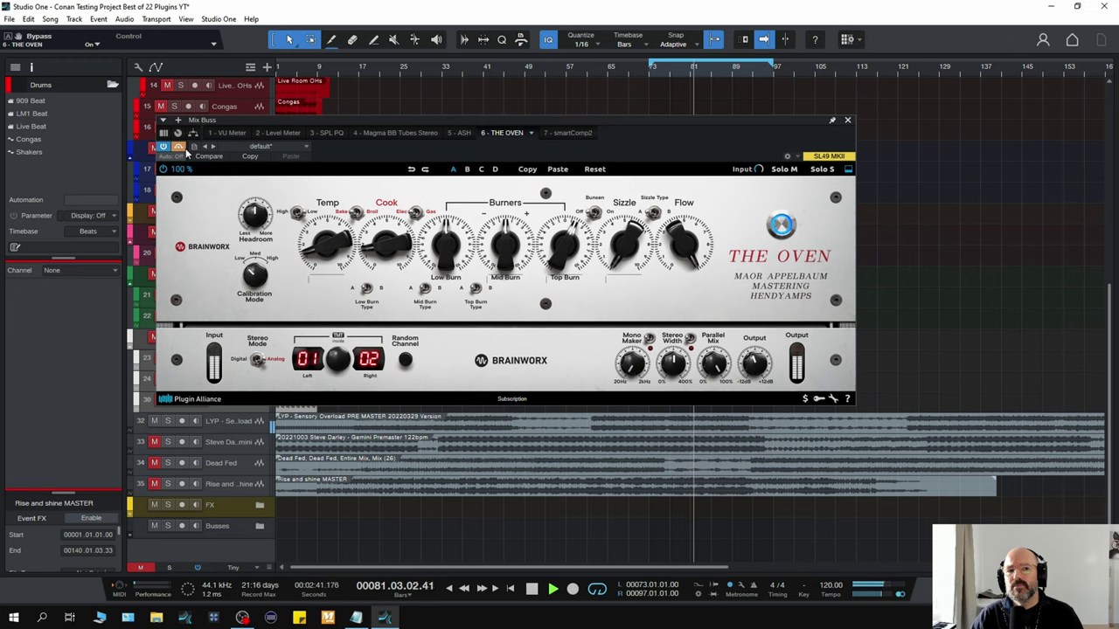
left_click(181, 149)
mouse_move(712, 374)
scroll(713, 374, "down", 3)
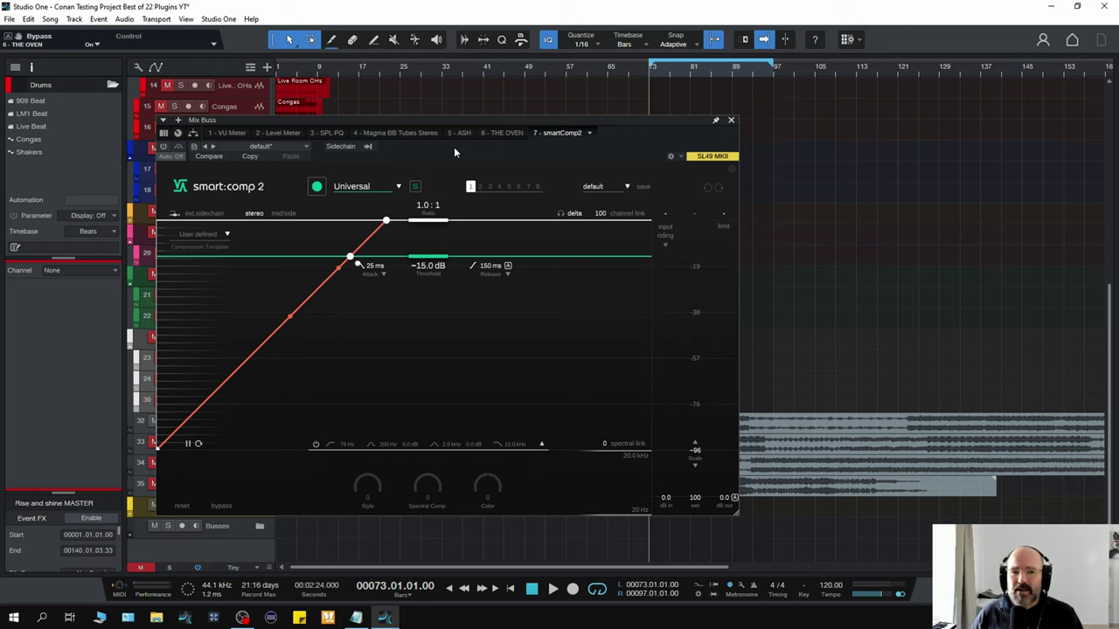
Step: Try smart:comp 2's Drums | Bus and Bass | Electric profiles, and return to the Universal profile
left_click(354, 189)
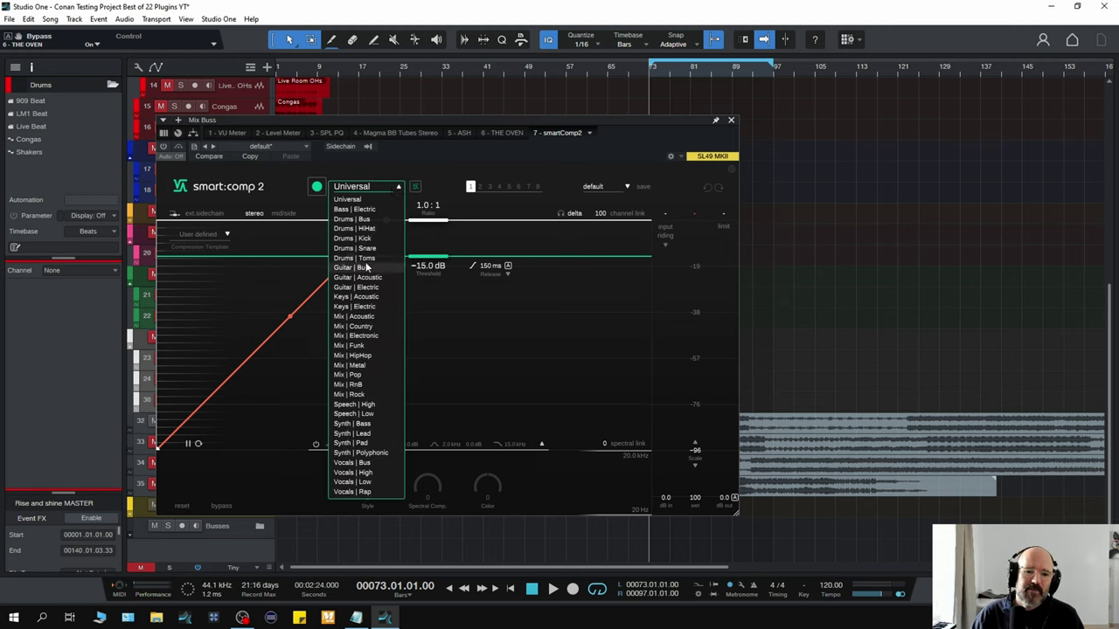
left_click(353, 220)
left_click(365, 186)
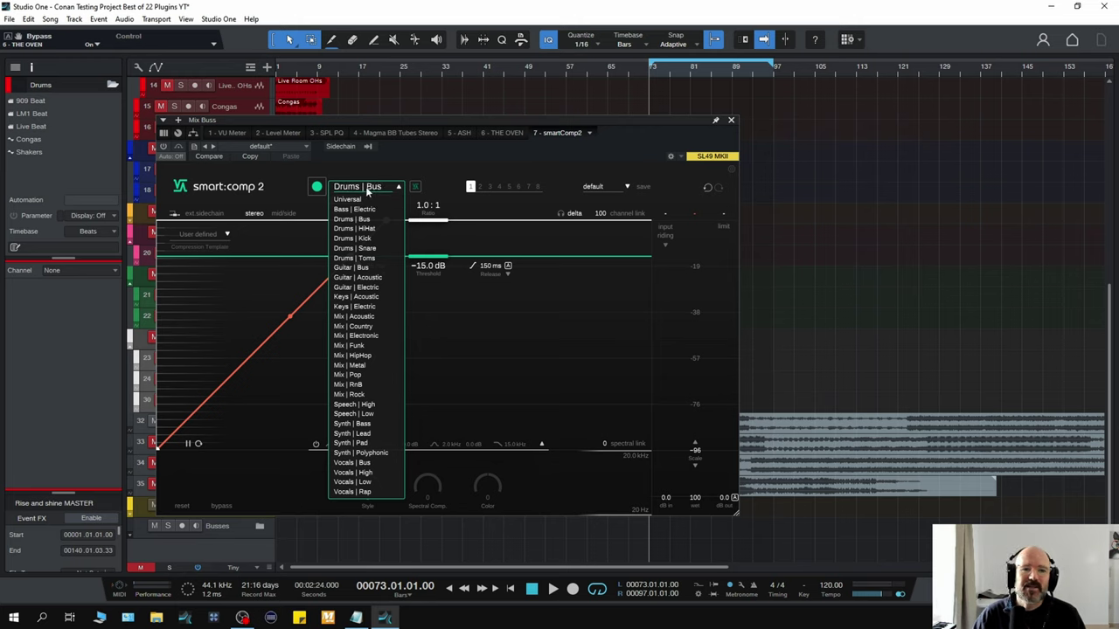
left_click(359, 209)
left_click(365, 186)
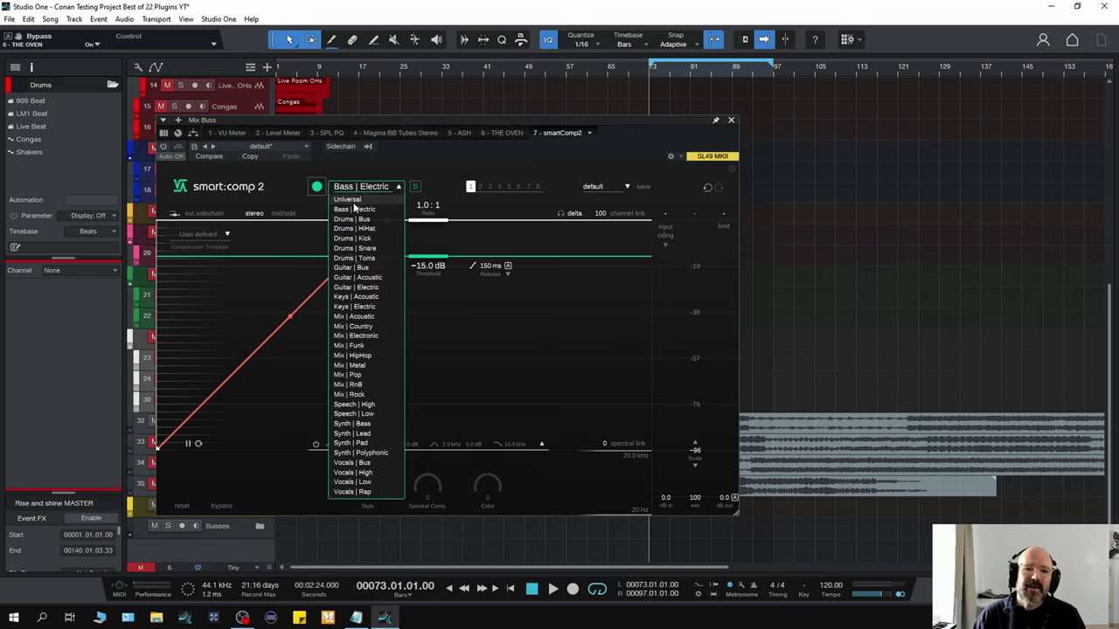
left_click(353, 200)
left_click(364, 186)
left_click(364, 184)
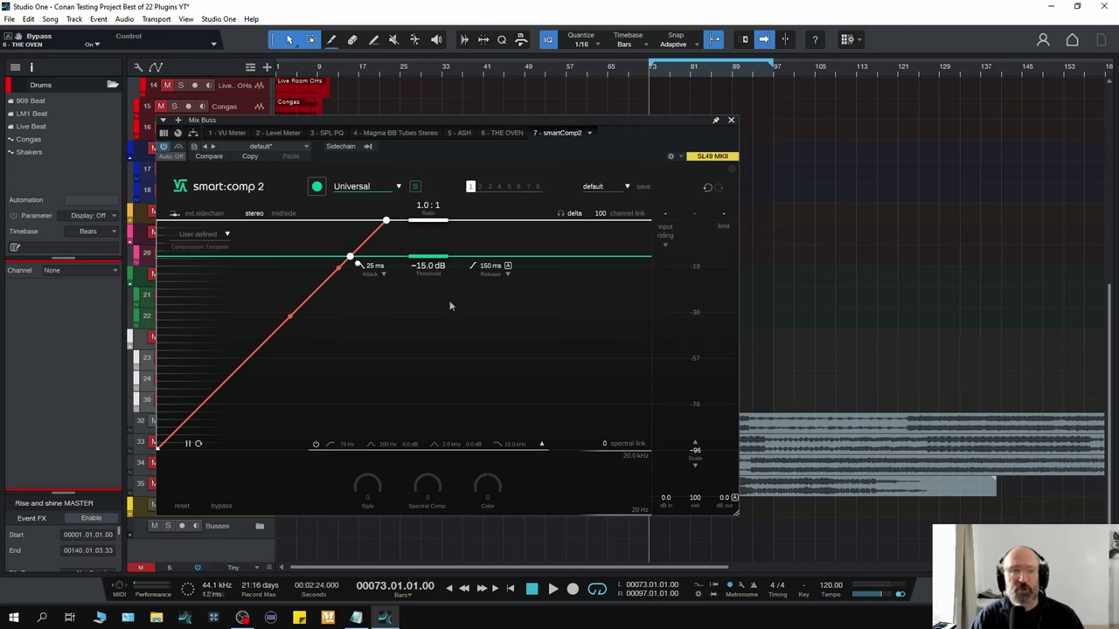
Step: Audition the looped mix section through smart:comp 2 in two short playback passes
key("space")
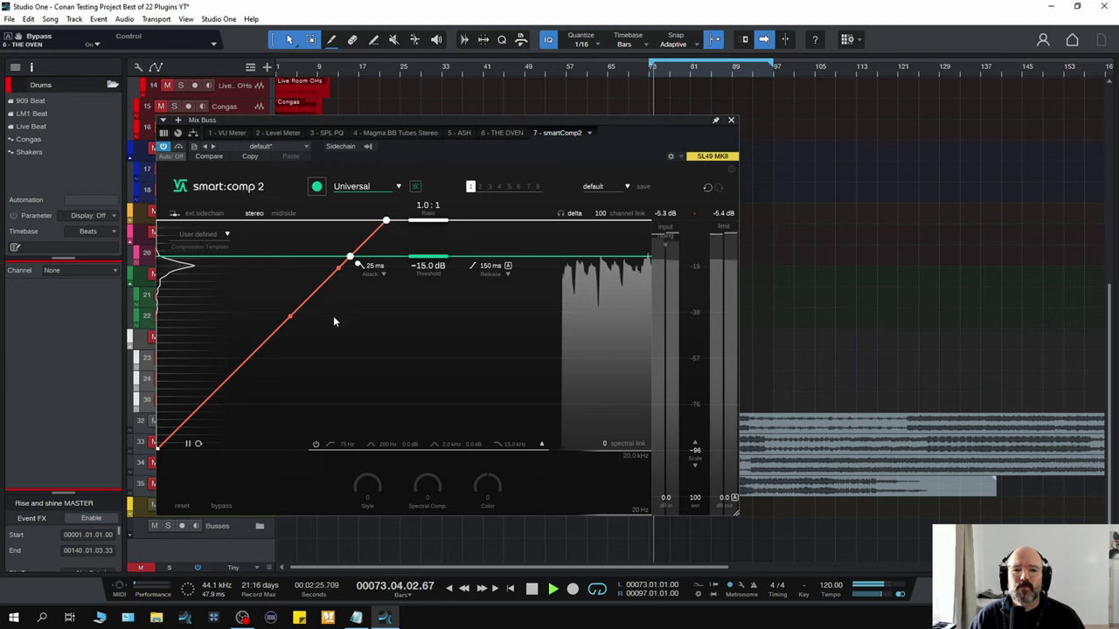
key("space")
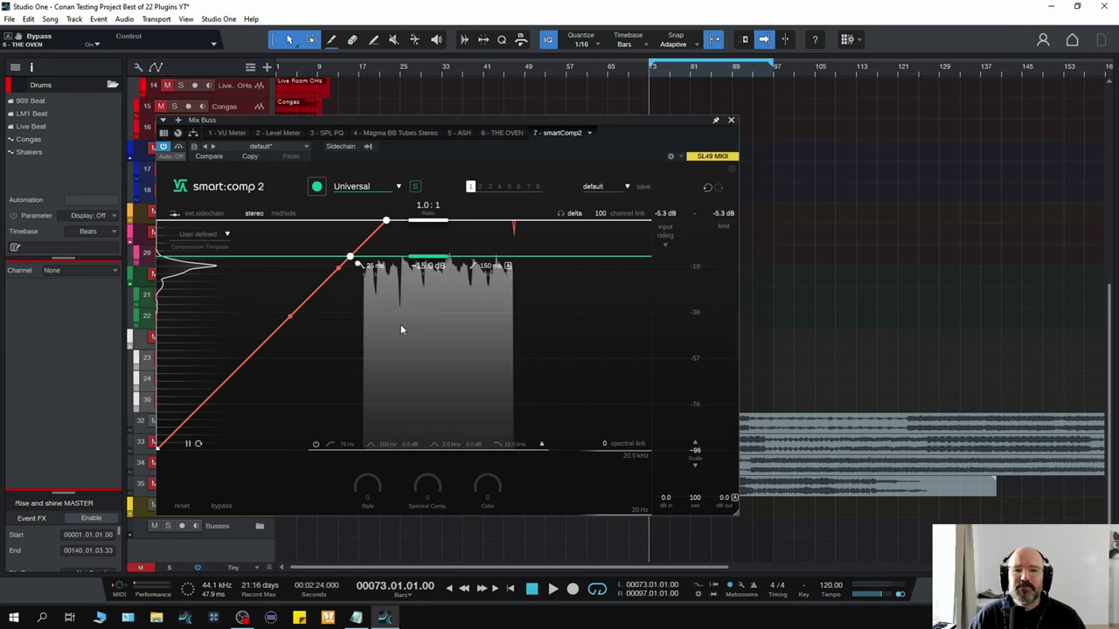
key("space")
key("space")
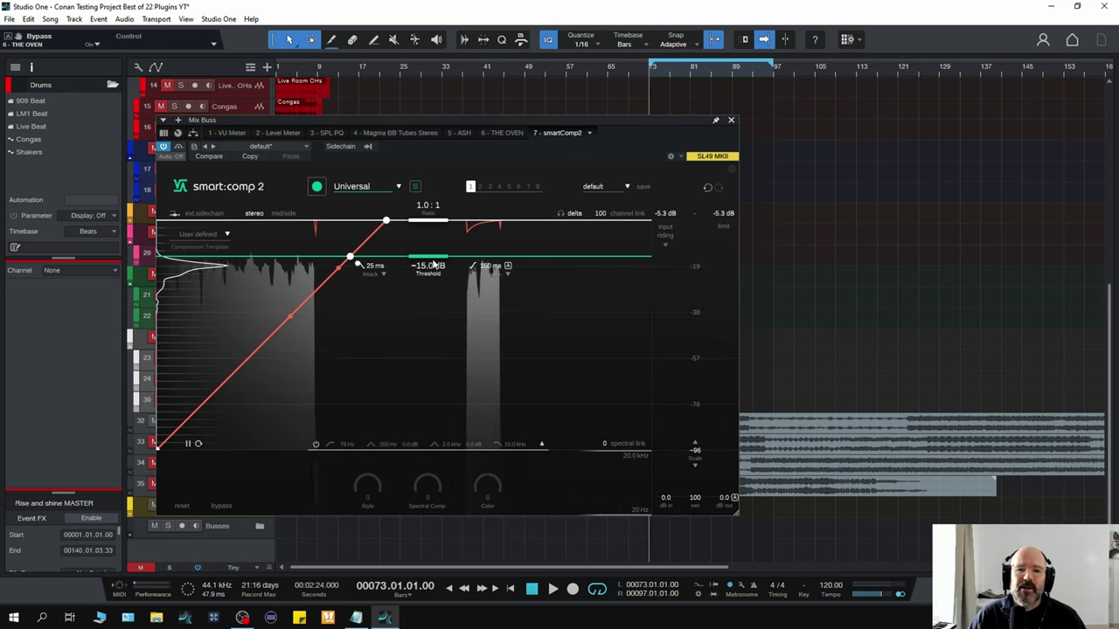
Step: Set smart:comp 2's threshold to -26.0 dB, its release to 69 ms and its attack to 35 ms
left_click_drag(430, 259, 430, 292)
mouse_move(433, 223)
left_mouse_down()
mouse_move(428, 251)
mouse_move(424, 221)
left_mouse_up()
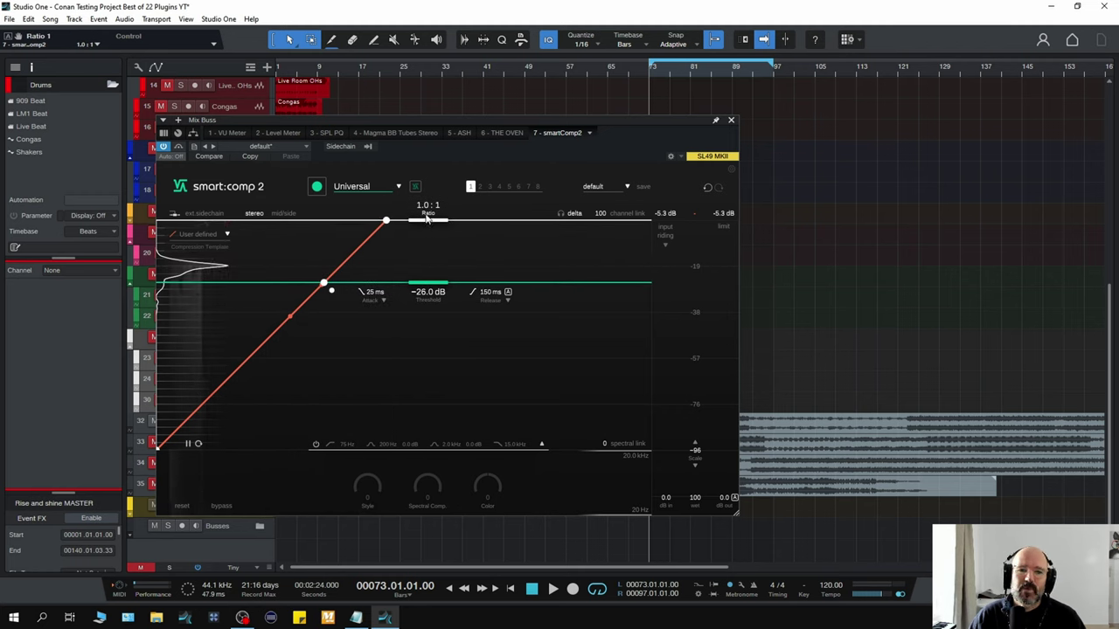
left_click(383, 301)
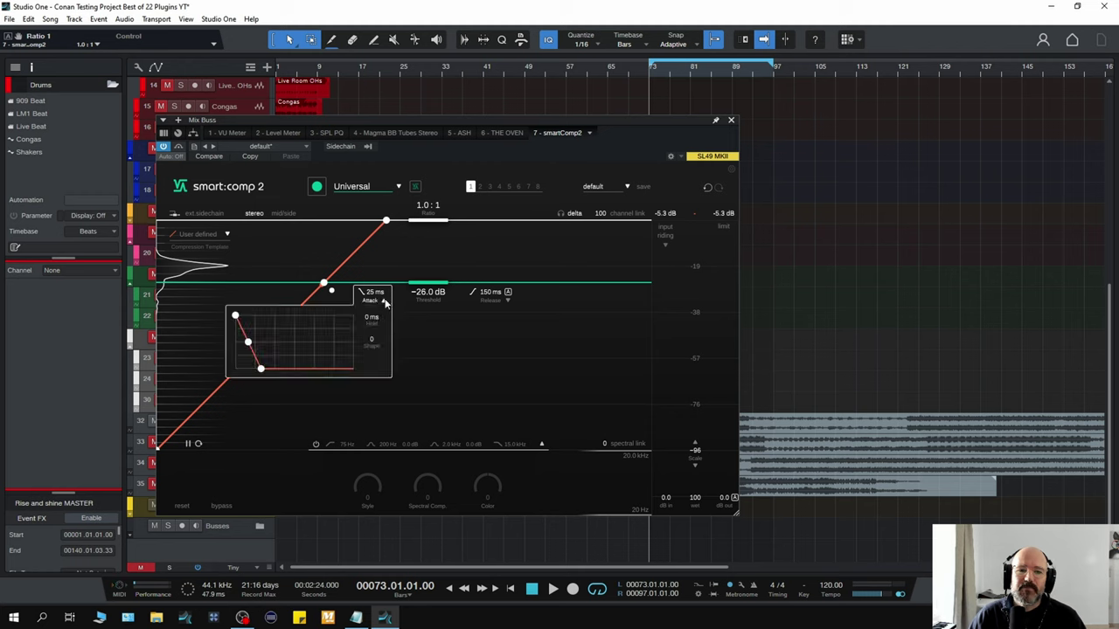
left_click(507, 301)
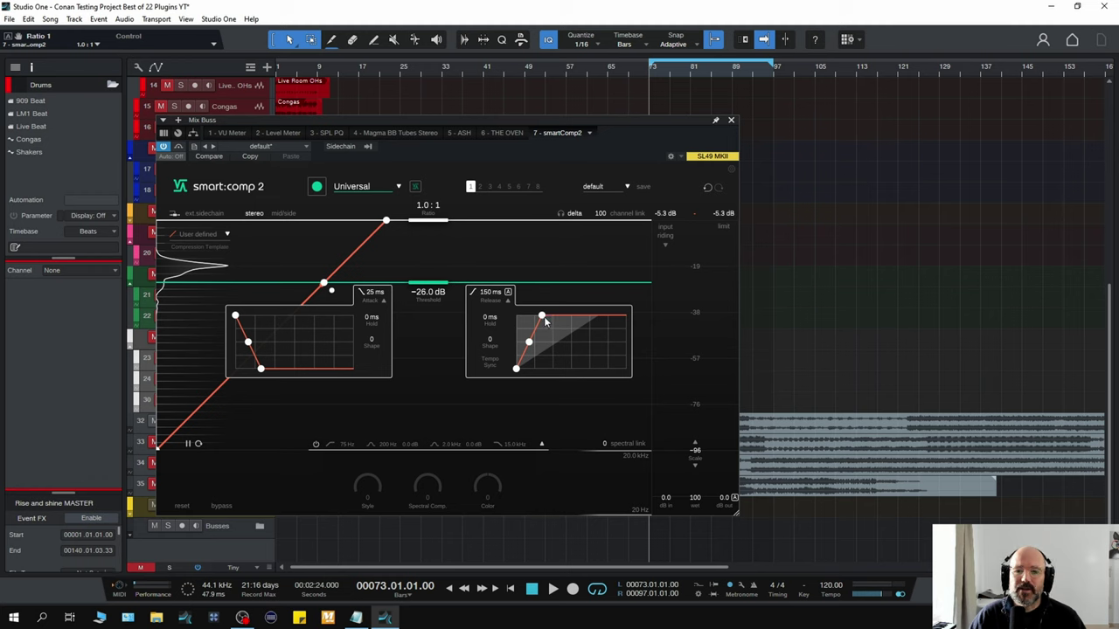
mouse_move(542, 316)
left_mouse_down()
mouse_move(550, 324)
mouse_move(536, 321)
left_mouse_up()
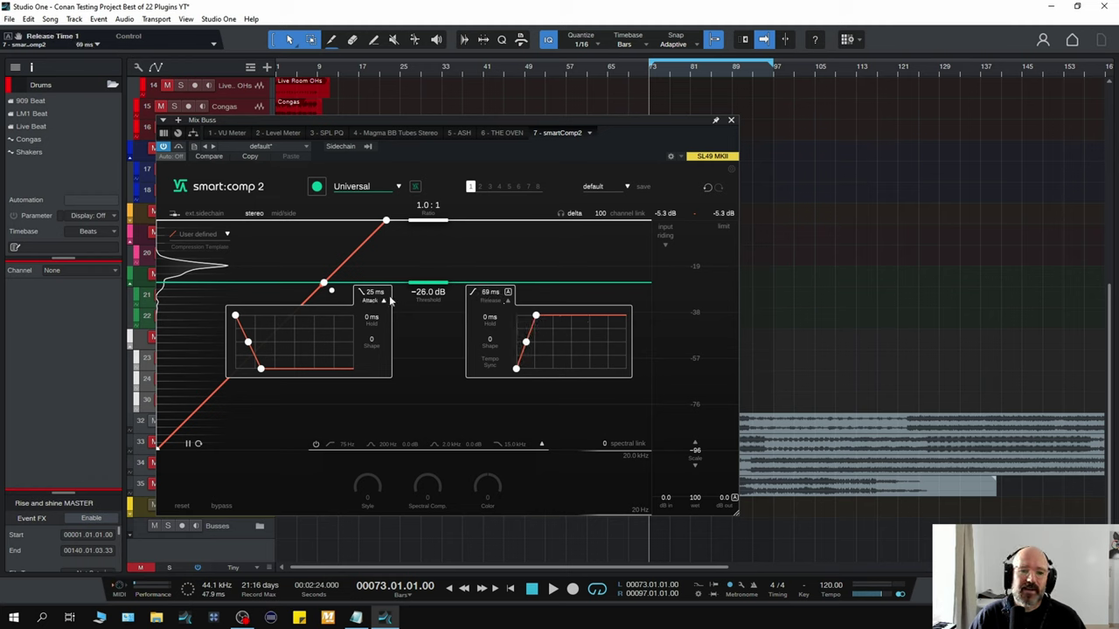
scroll(376, 298, "up", 2)
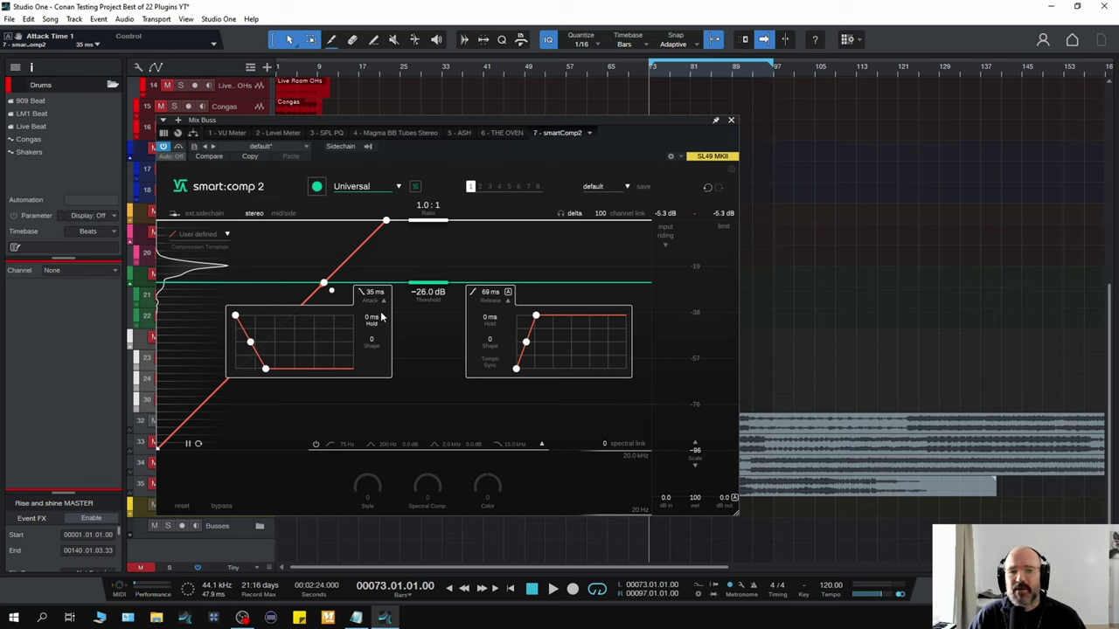
left_click(383, 302)
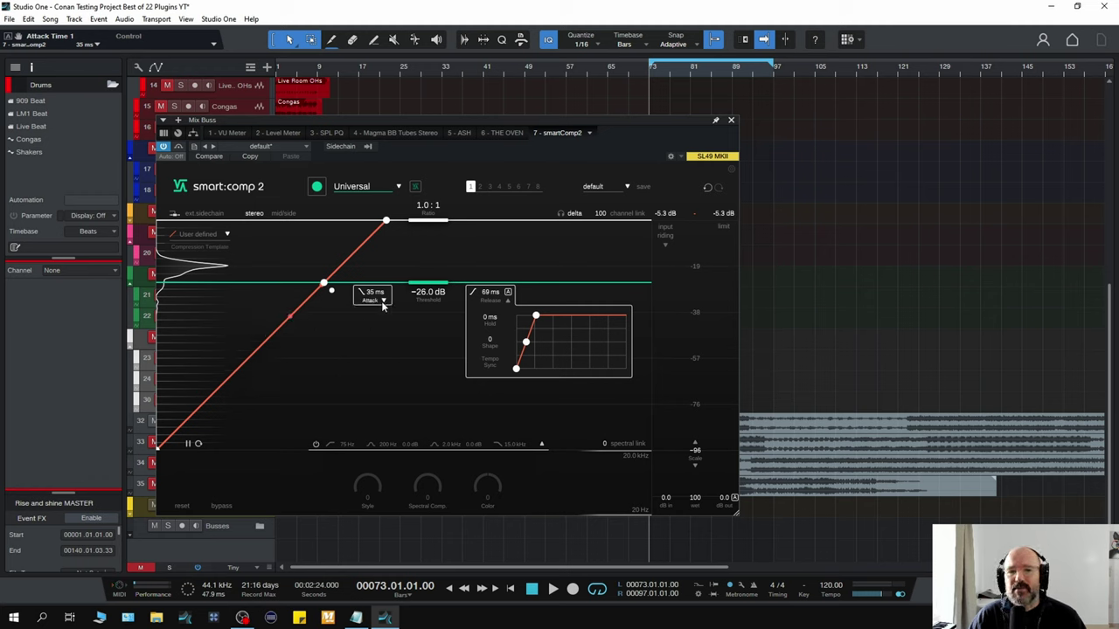
left_click(507, 302)
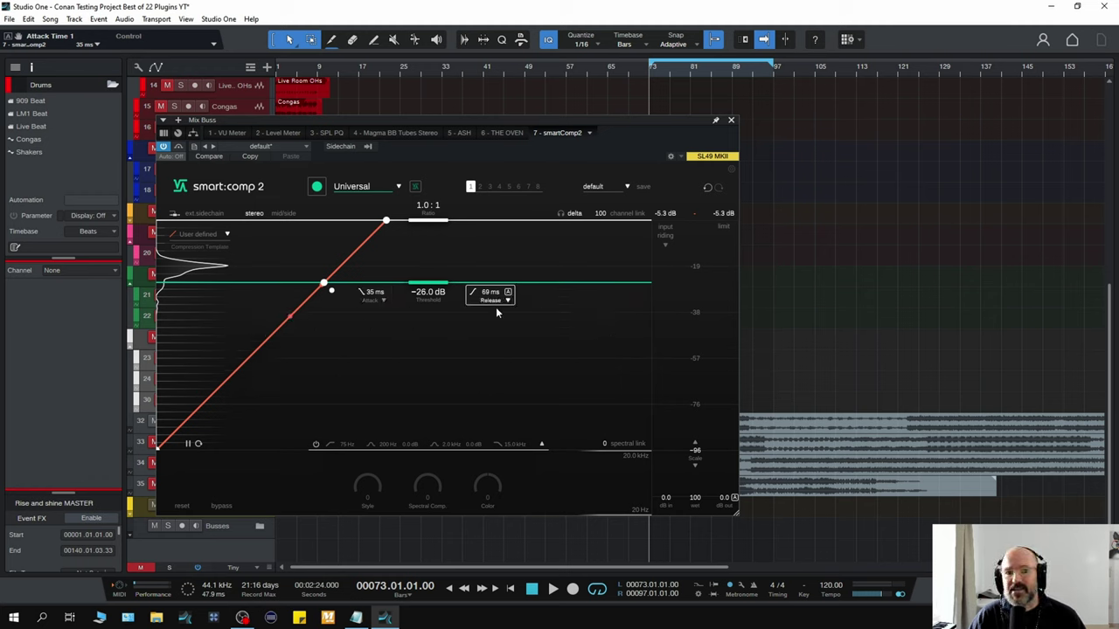
Step: While auditioning the mix, set smart:comp 2's ratio to 1.4:1, its threshold to -29.2 dB and its release to 3 ms, and stop playback
key("space")
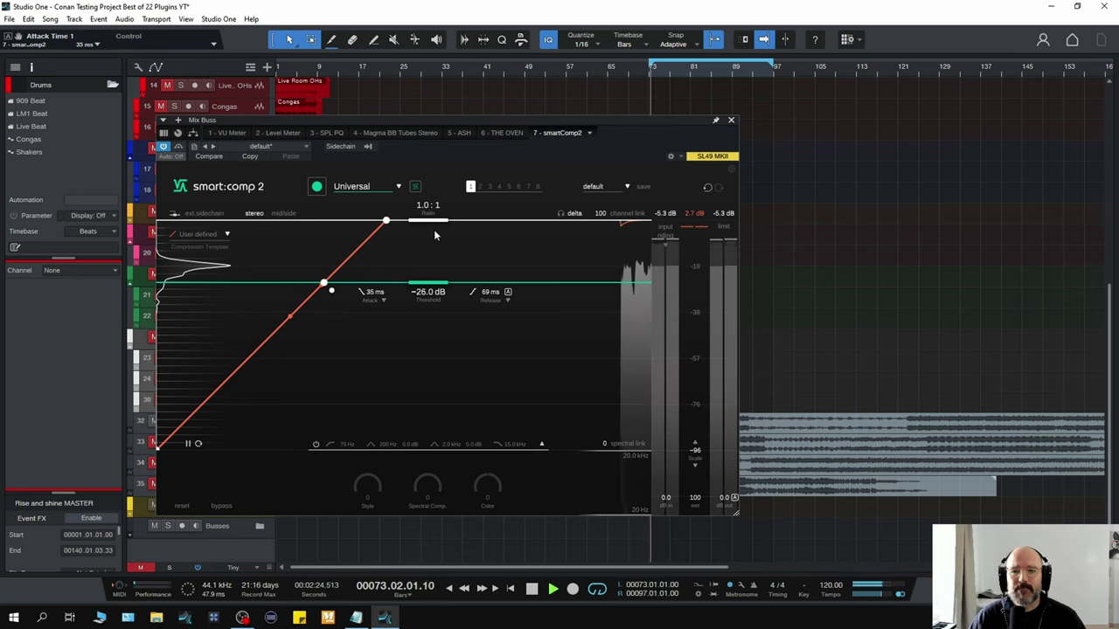
mouse_move(430, 220)
left_mouse_down()
mouse_move(431, 297)
mouse_move(427, 238)
left_mouse_up()
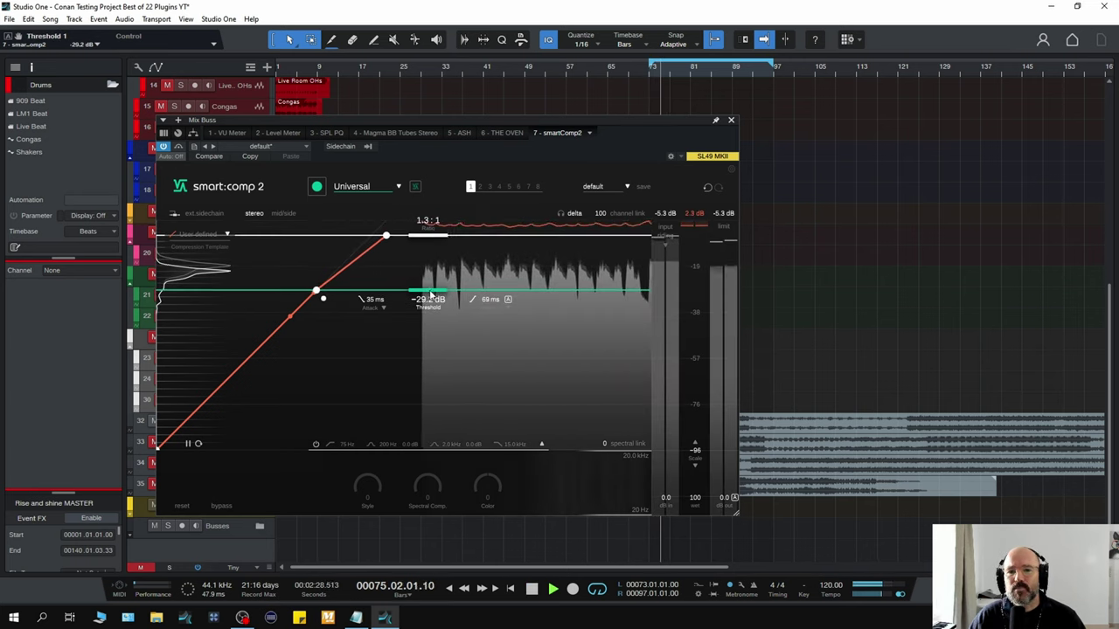
left_click(506, 311)
left_click_drag(535, 323, 522, 324)
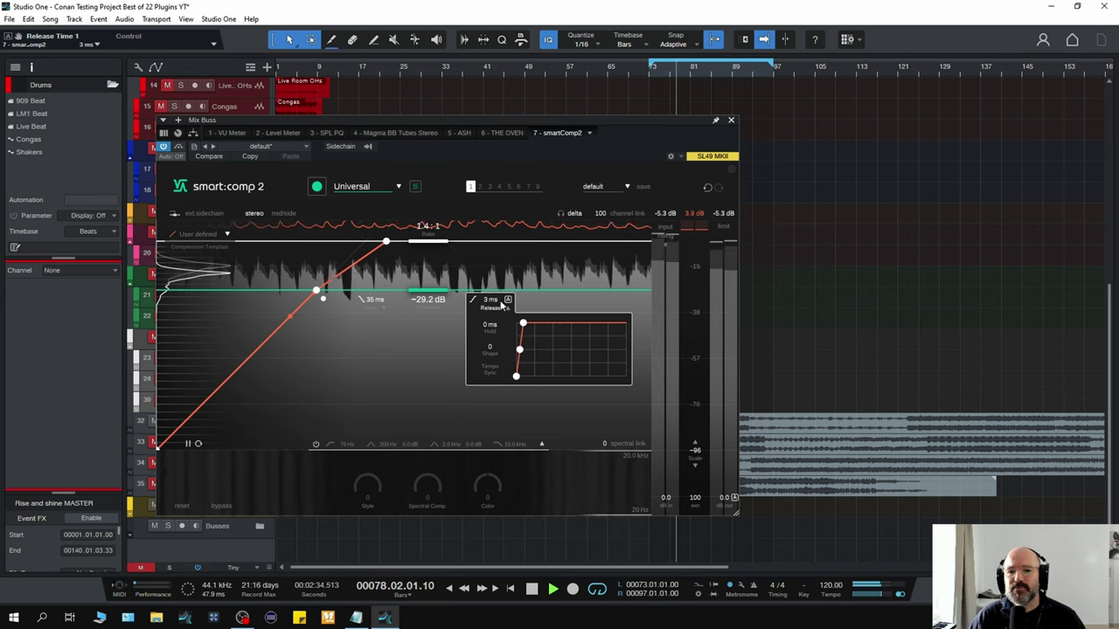
key("space")
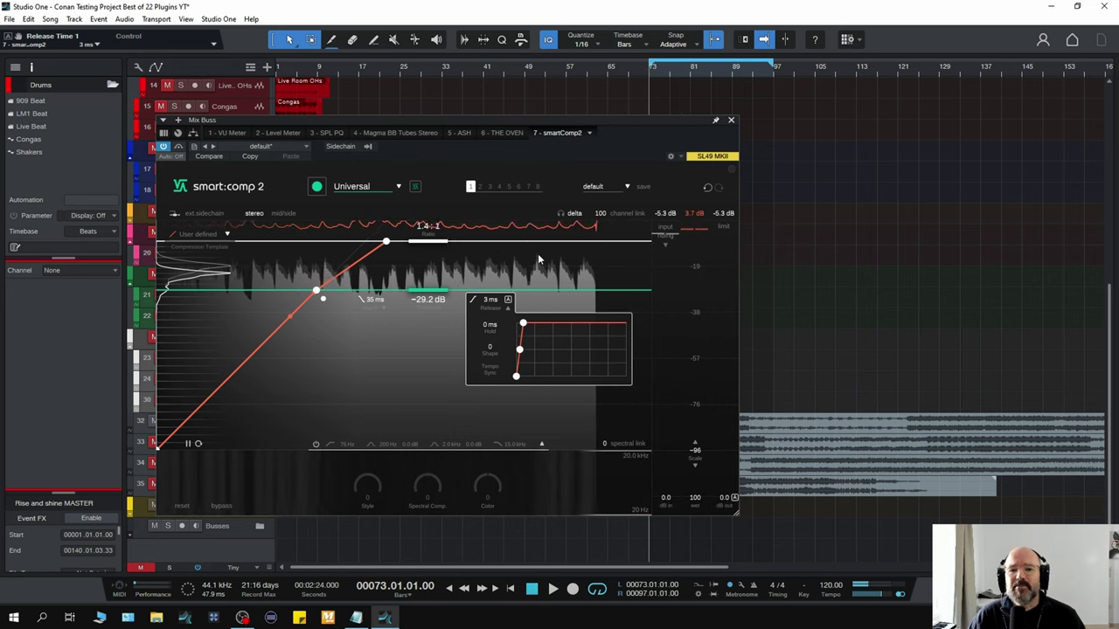